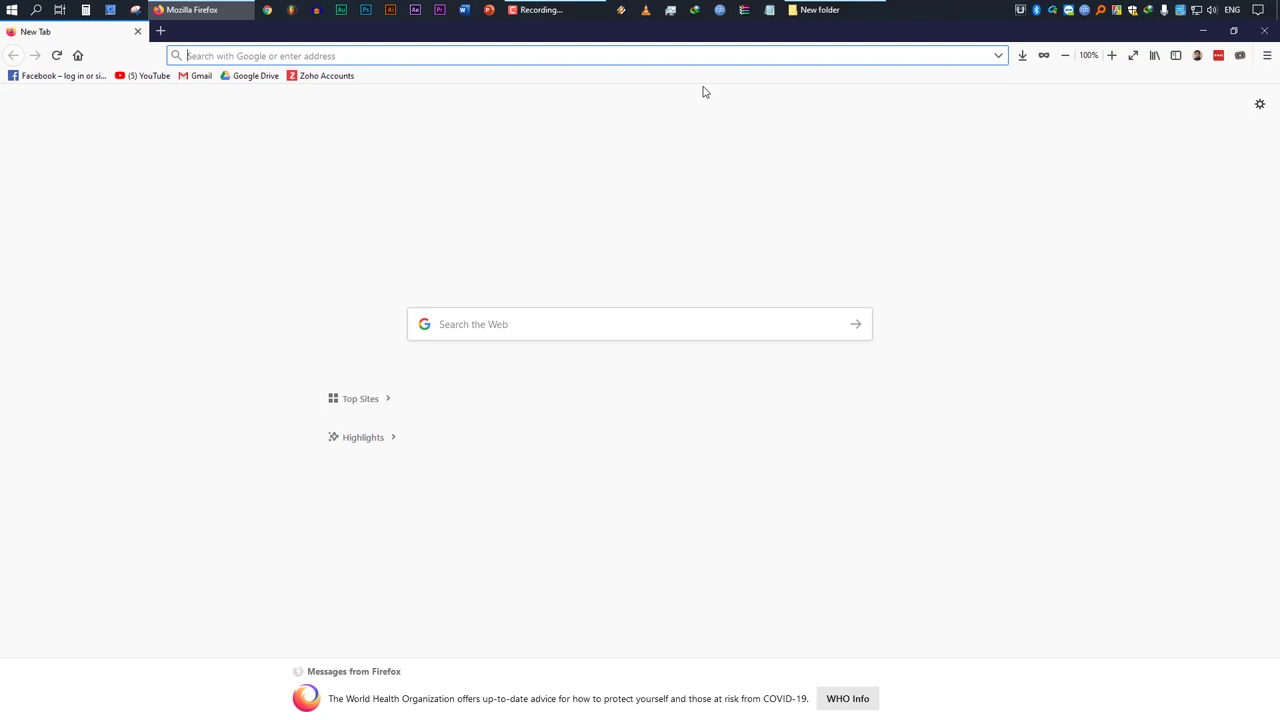
# Open the website azobshop.com.
pyautogui.write('azobsh')
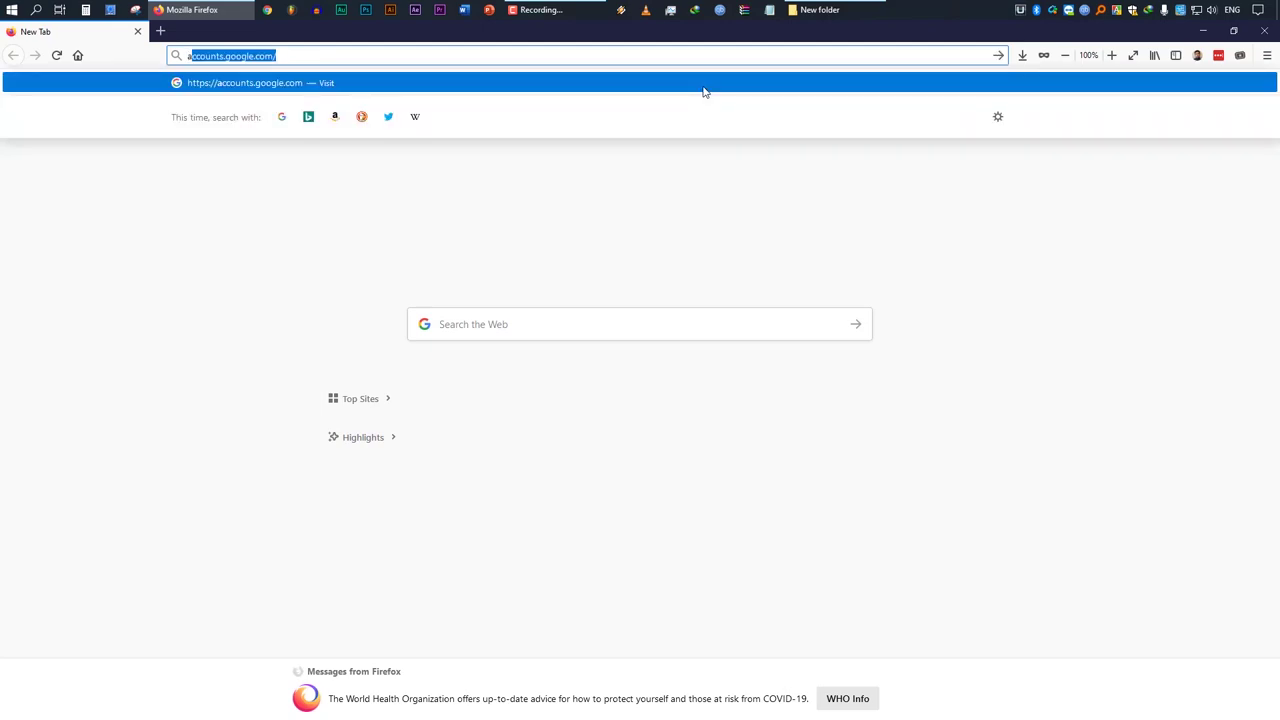
pyautogui.write('op.')
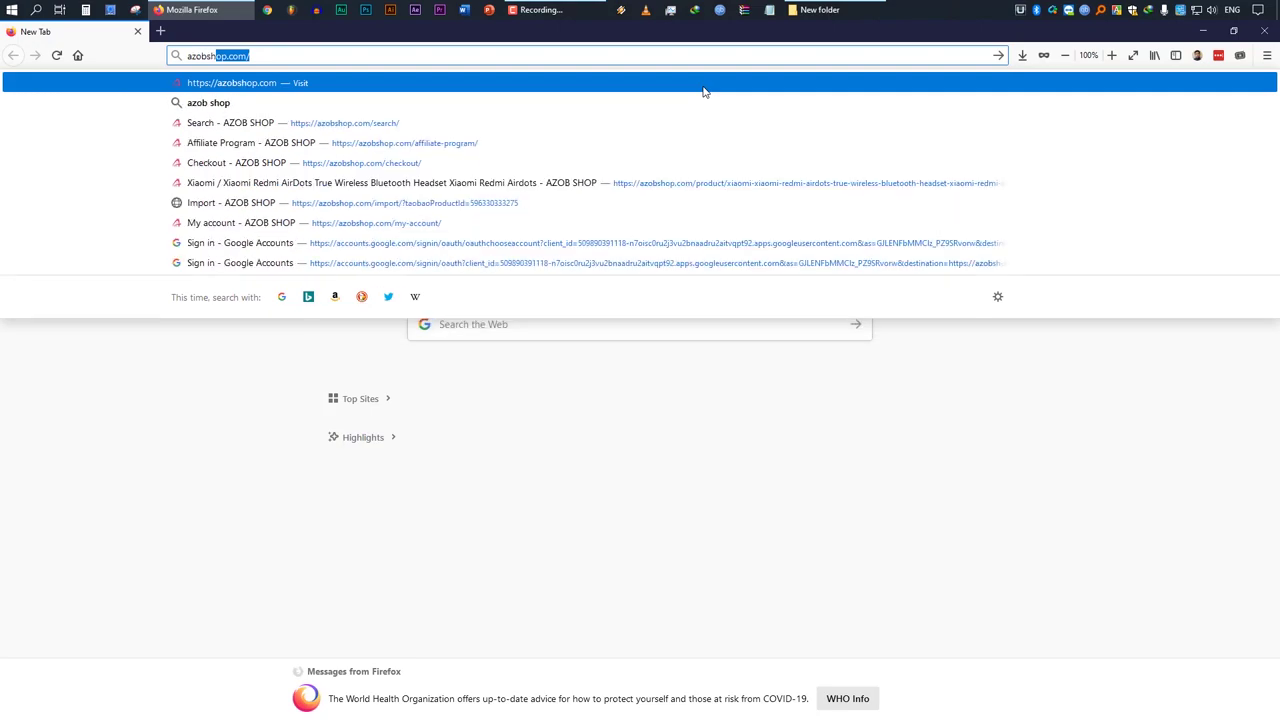
pyautogui.press('BackSpace')
pyautogui.write('com')
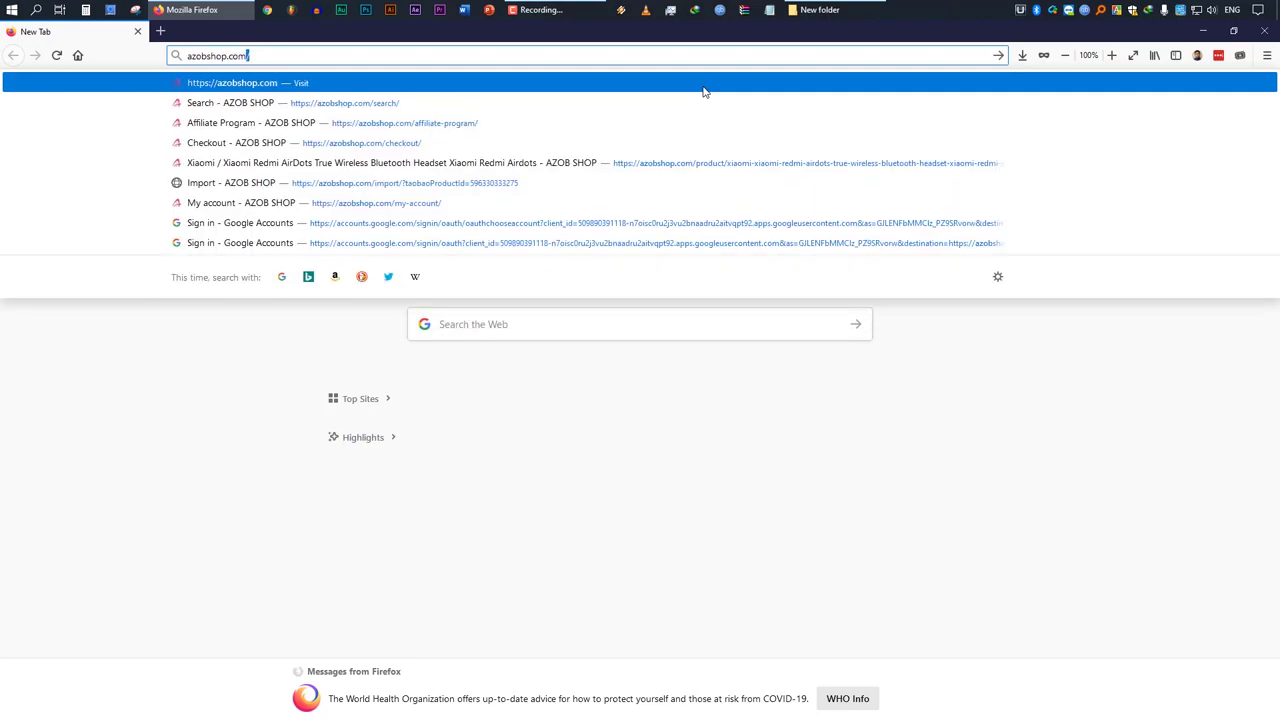
pyautogui.press('Return')
# Go from the shop's home page to its login and registration page.
pyautogui.scroll(-15, 703, 92)
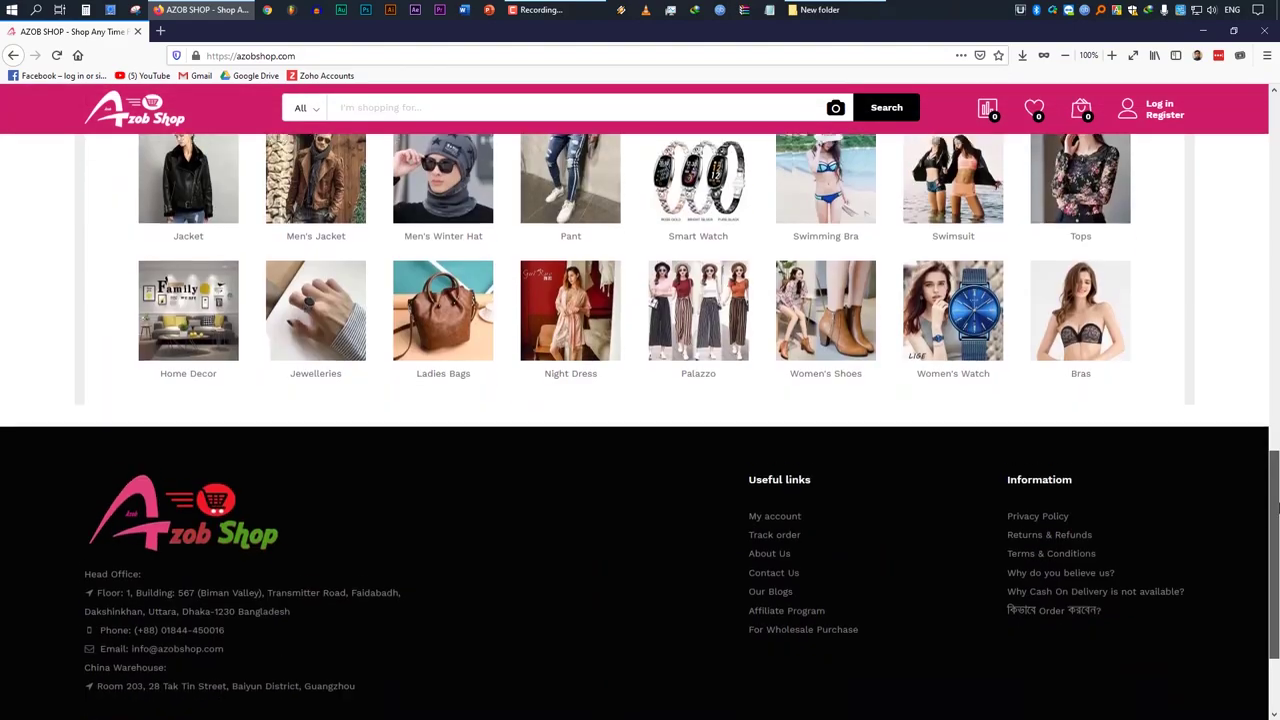
pyautogui.scroll(15, 1202, 271)
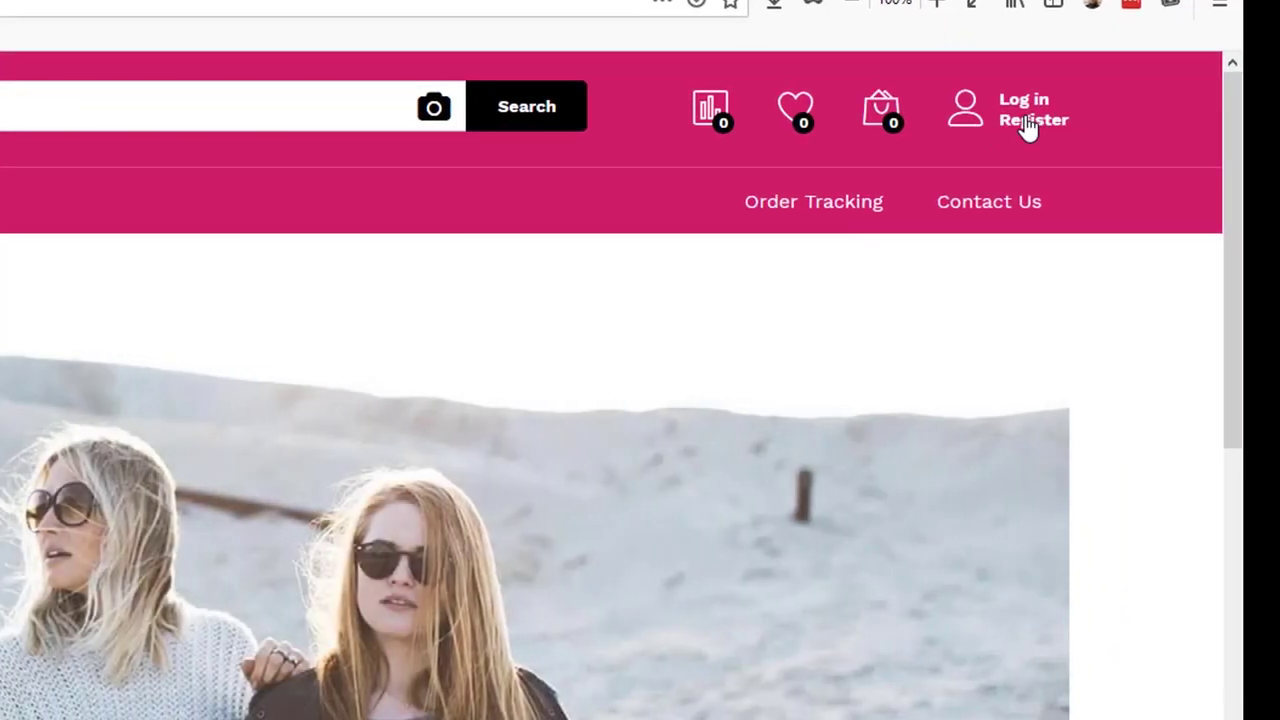
pyautogui.click(1028, 127)
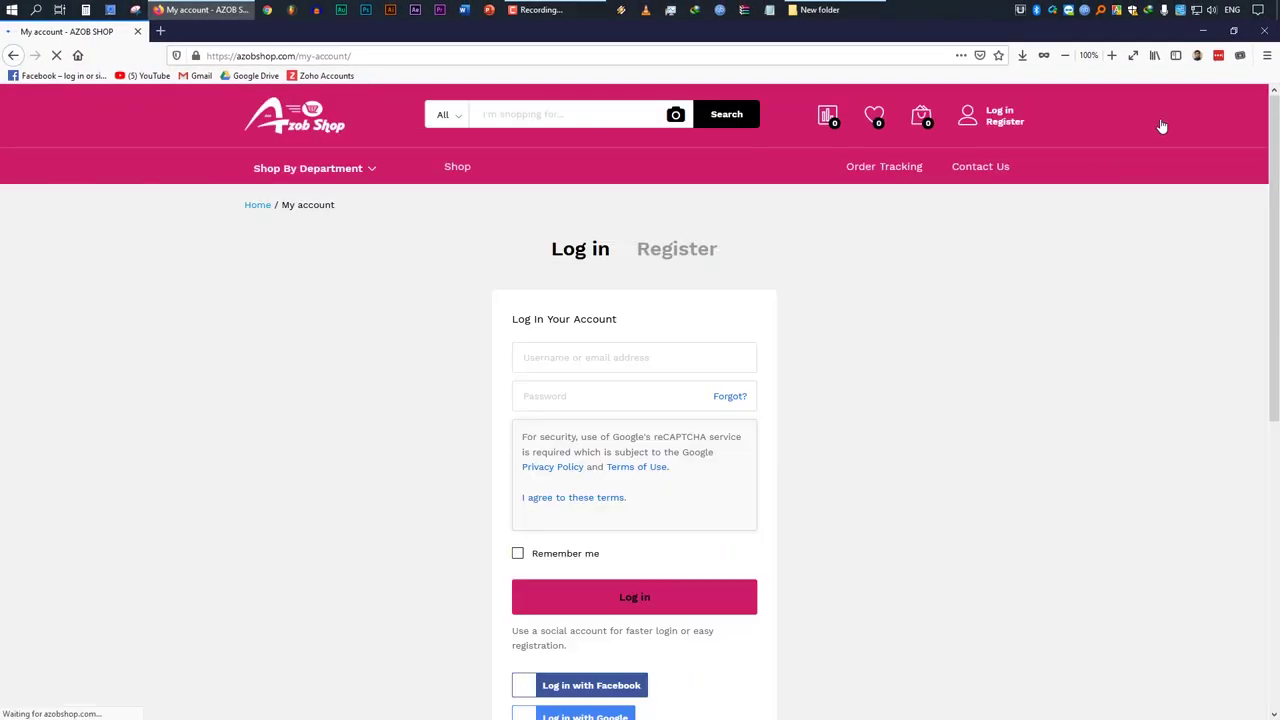
# Examine the account registration form's email address and password fields.
pyautogui.click(678, 252)
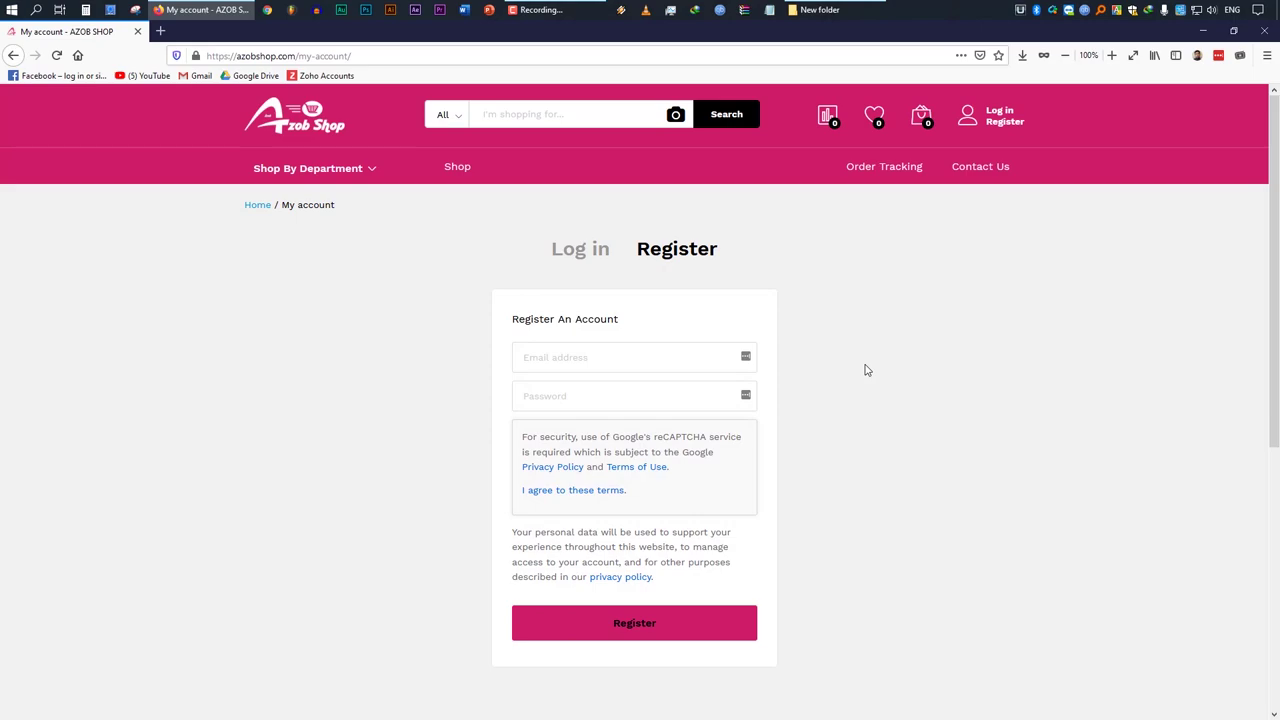
pyautogui.click(617, 362)
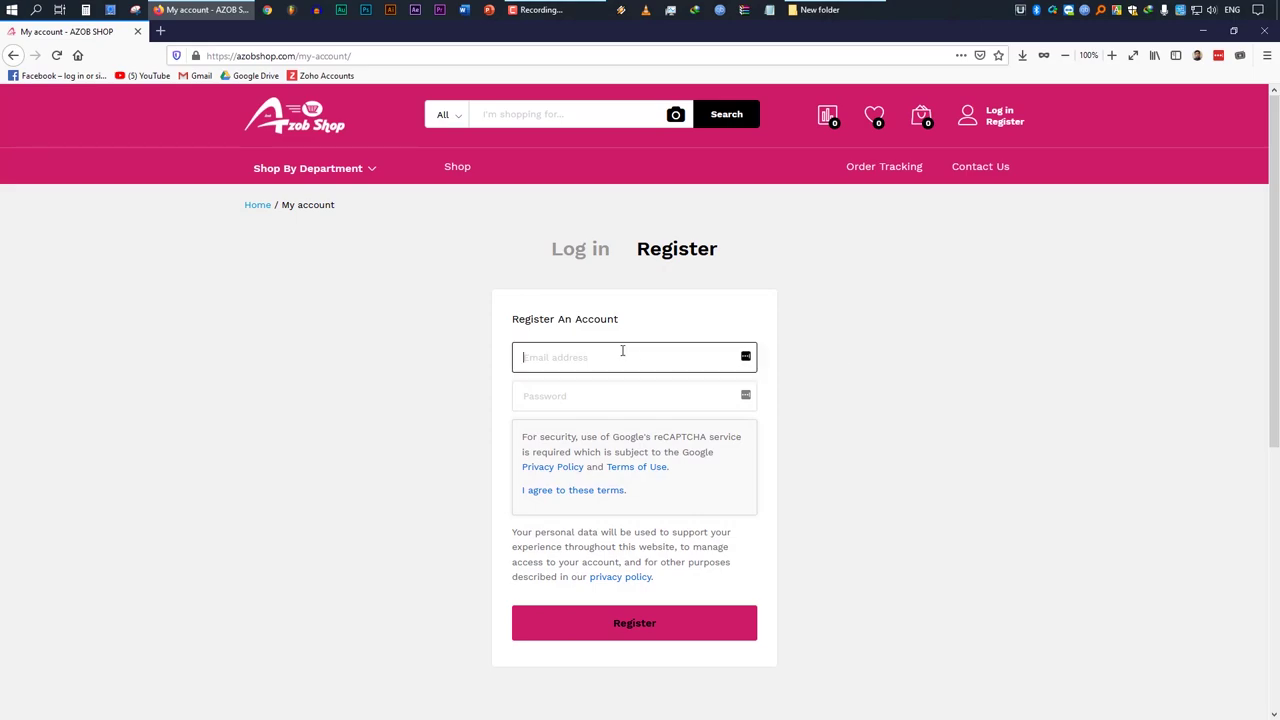
pyautogui.click(600, 396)
pyautogui.click(562, 357)
pyautogui.click(581, 395)
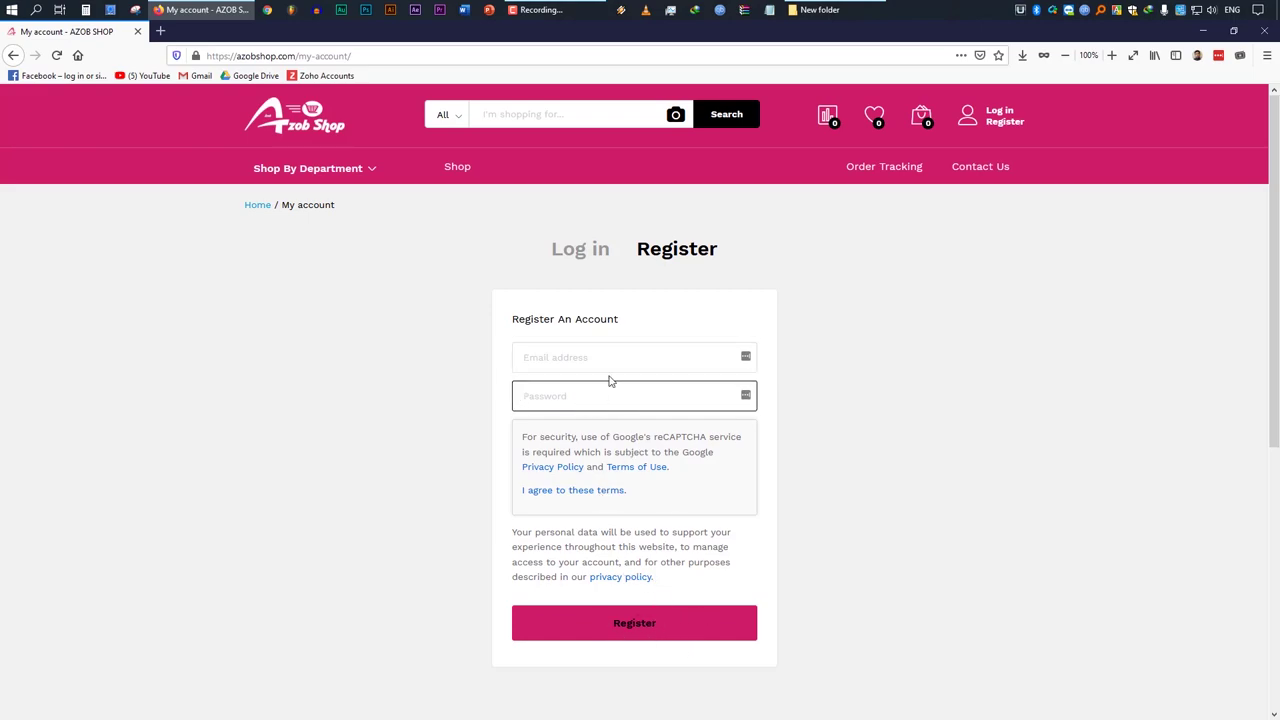
# Log in to the shop with Google, choosing one of the saved Google accounts.
pyautogui.click(579, 256)
pyautogui.scroll(-5, 712, 400)
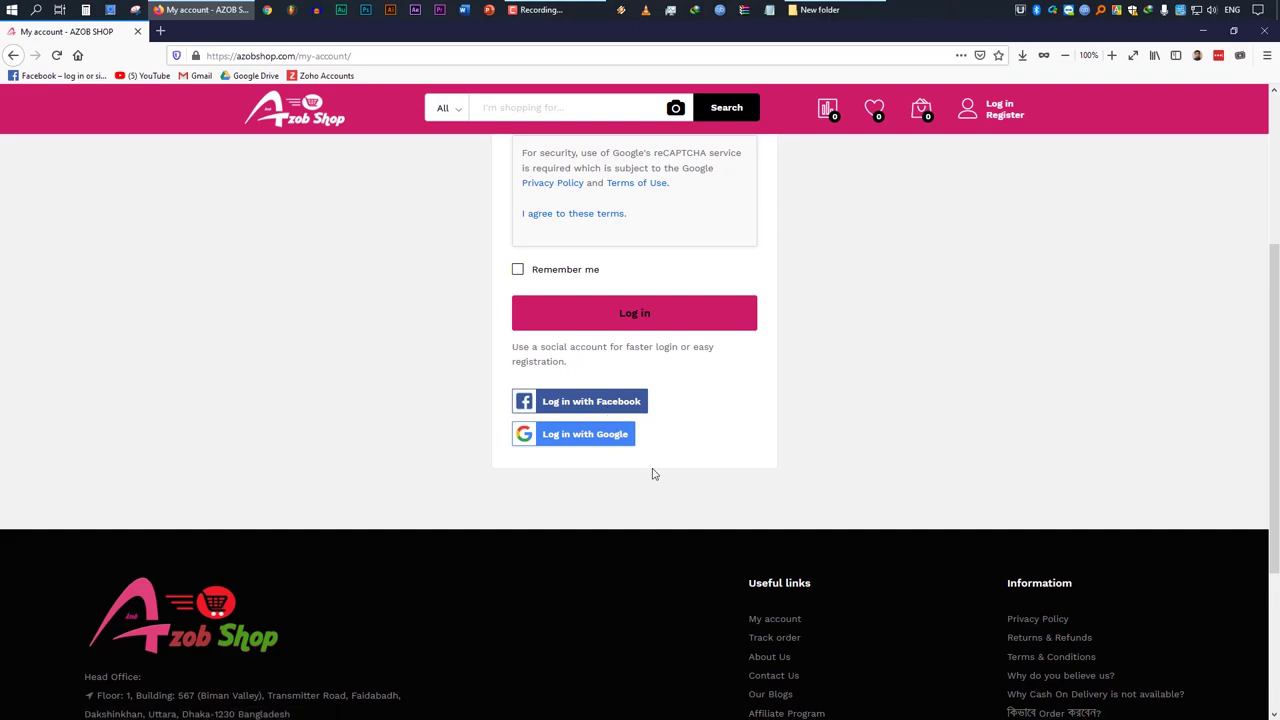
pyautogui.click(630, 445)
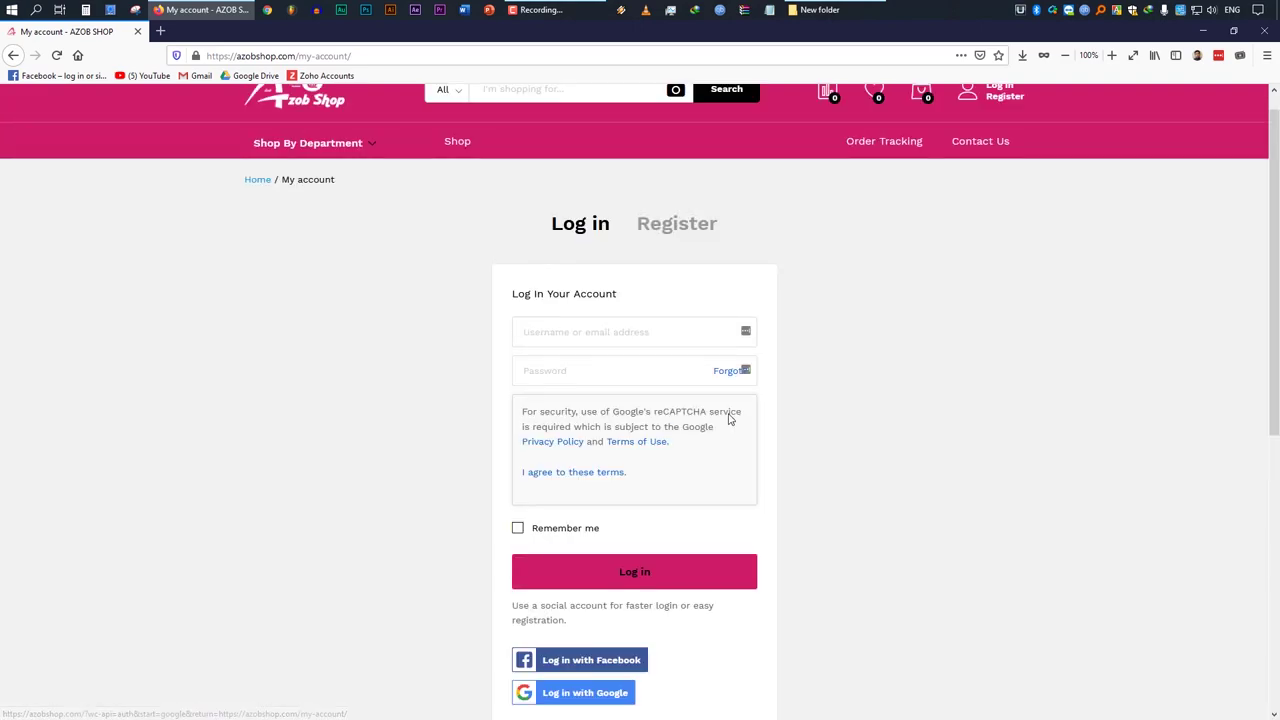
pyautogui.click(610, 256)
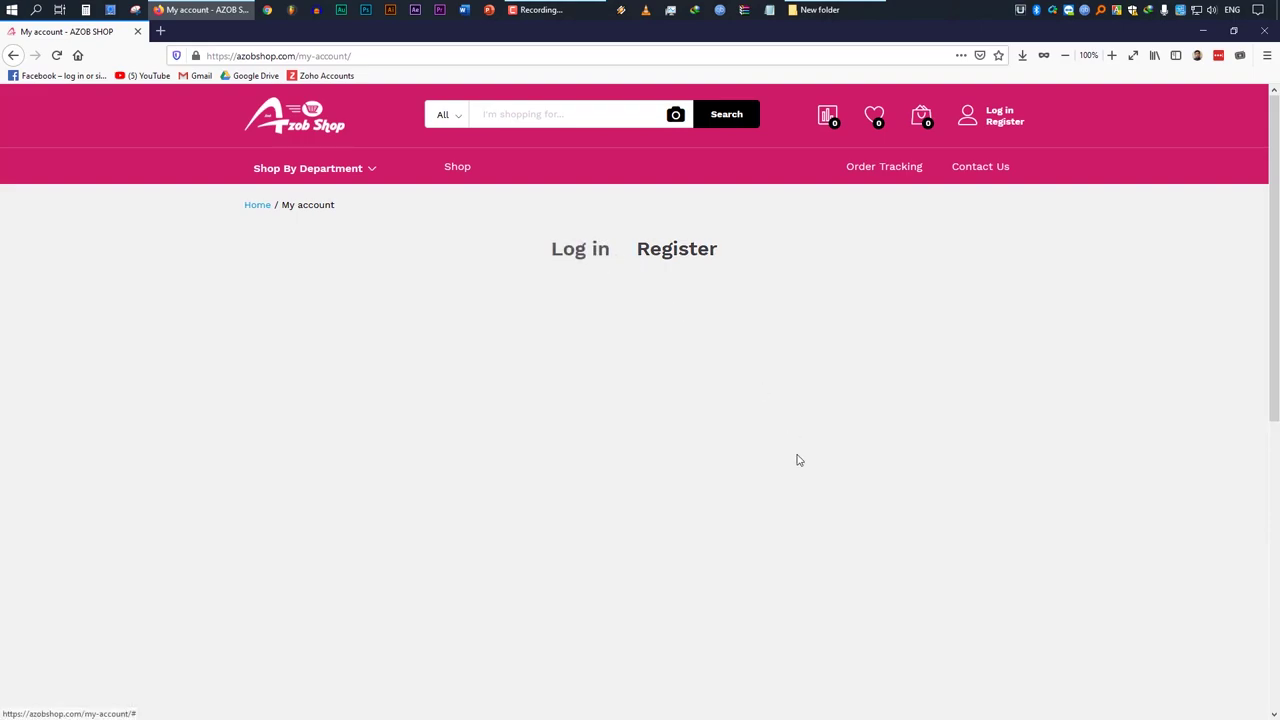
pyautogui.scroll(-5, 797, 457)
pyautogui.click(597, 372)
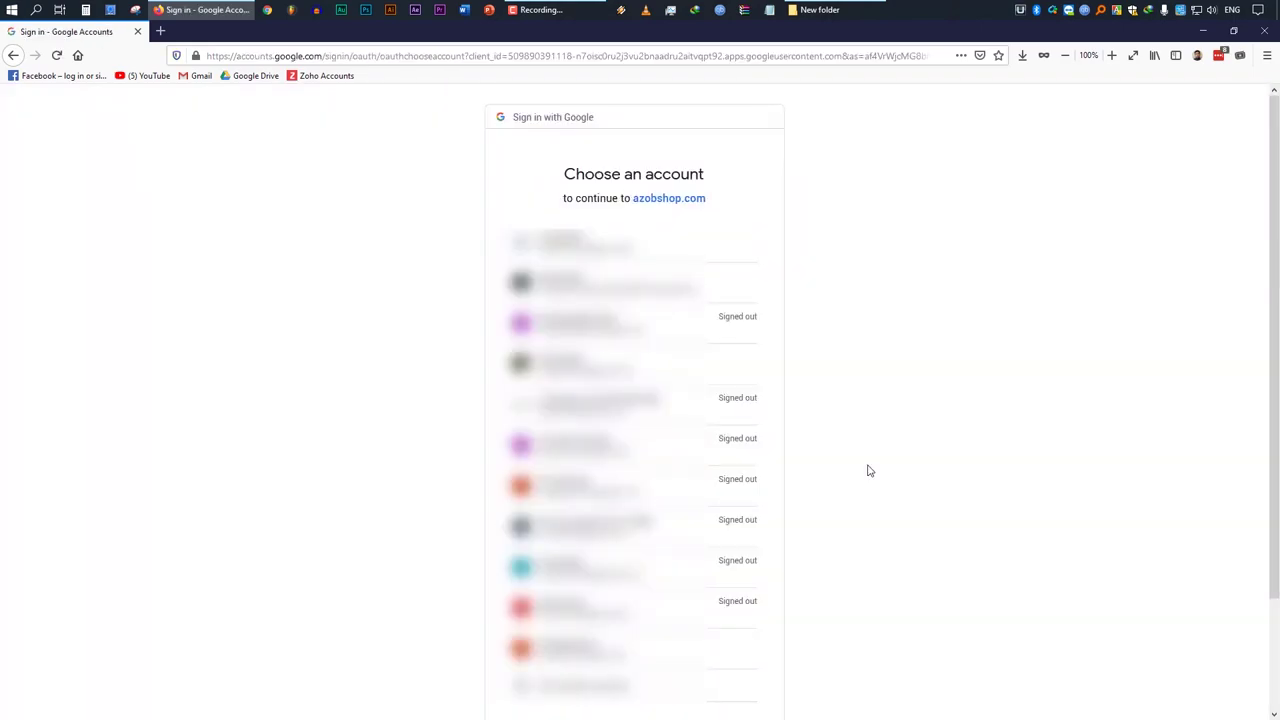
pyautogui.click(708, 364)
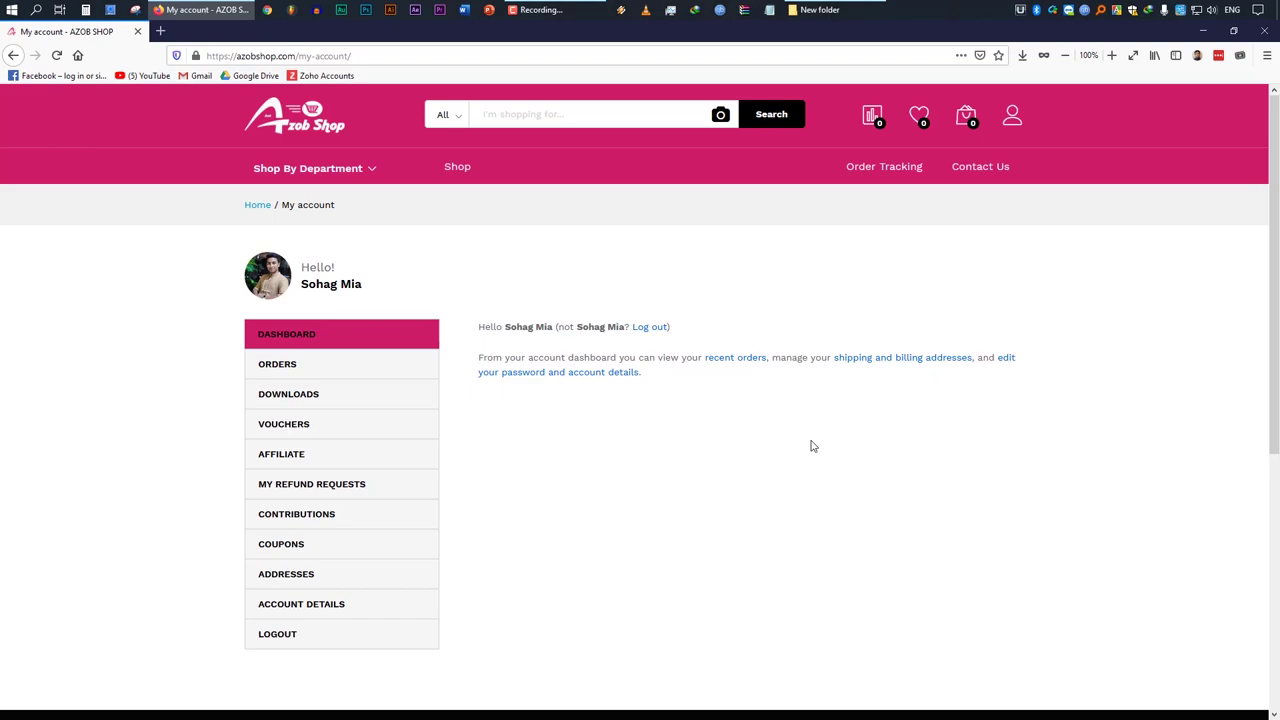
# Search the shop for "heaphone" and browse the products found.
pyautogui.click(300, 576)
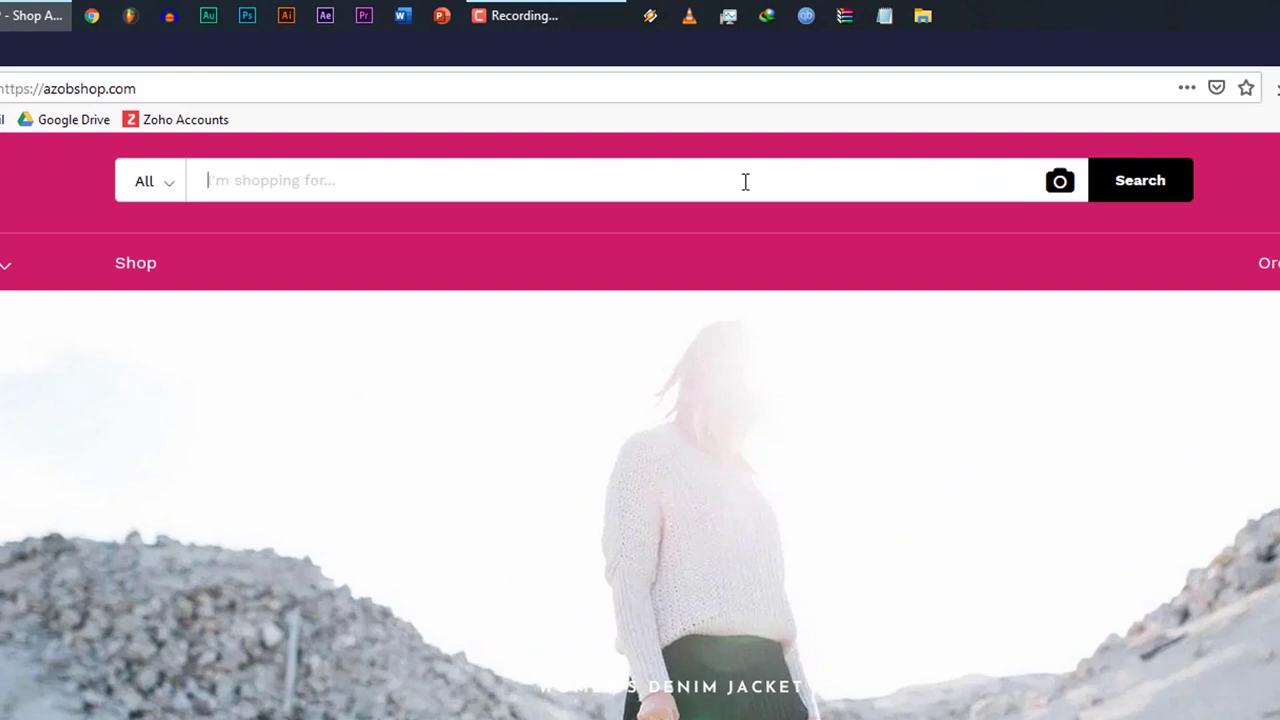
pyautogui.write('heaphone')
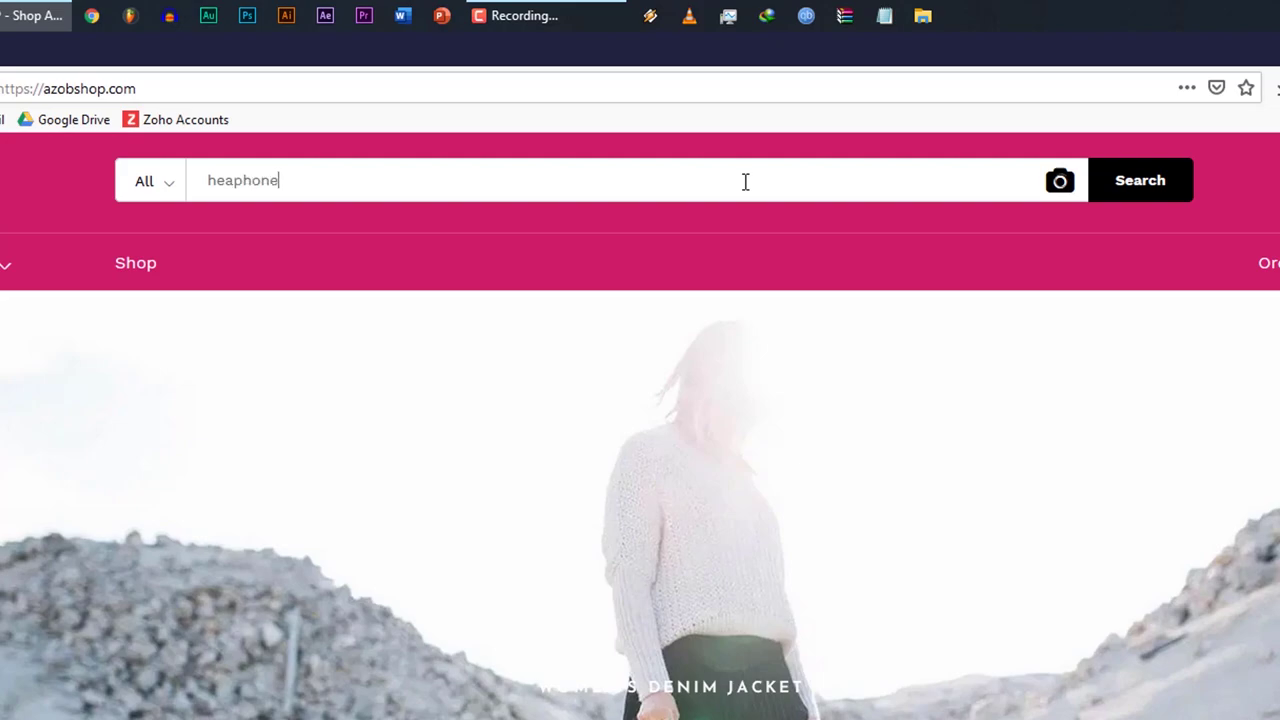
pyautogui.press('Return')
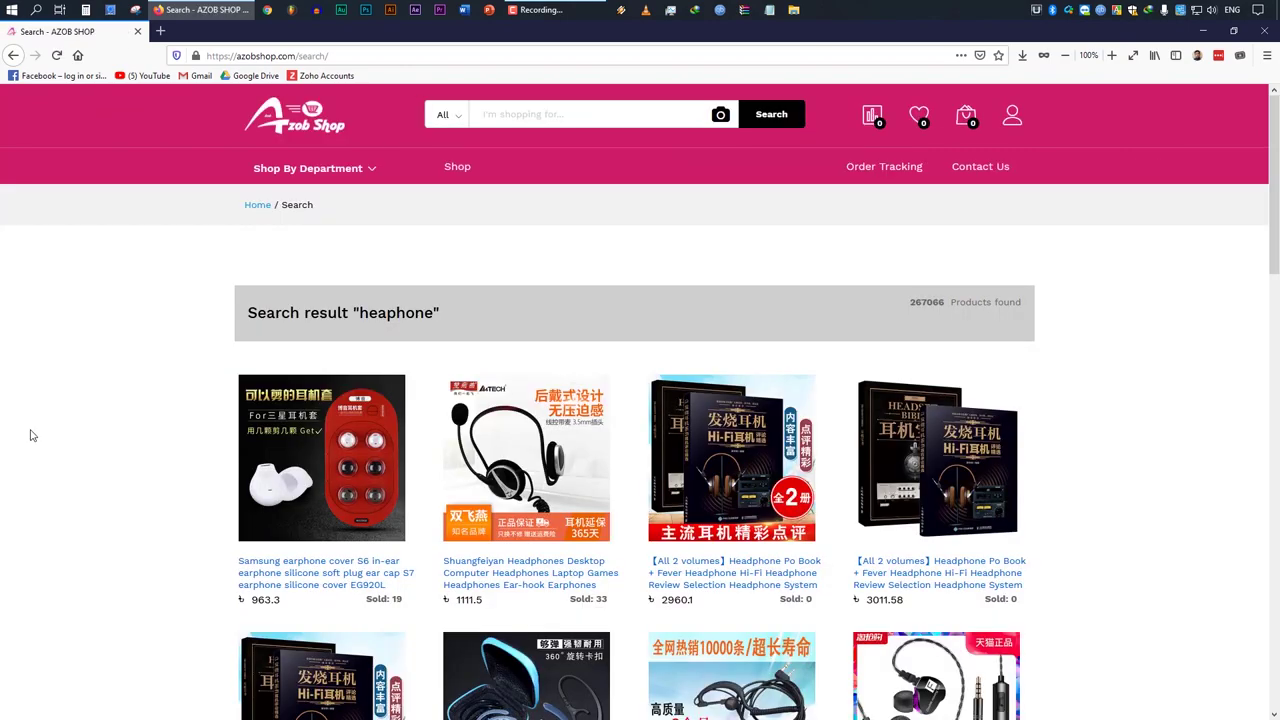
pyautogui.scroll(-10, 1076, 404)
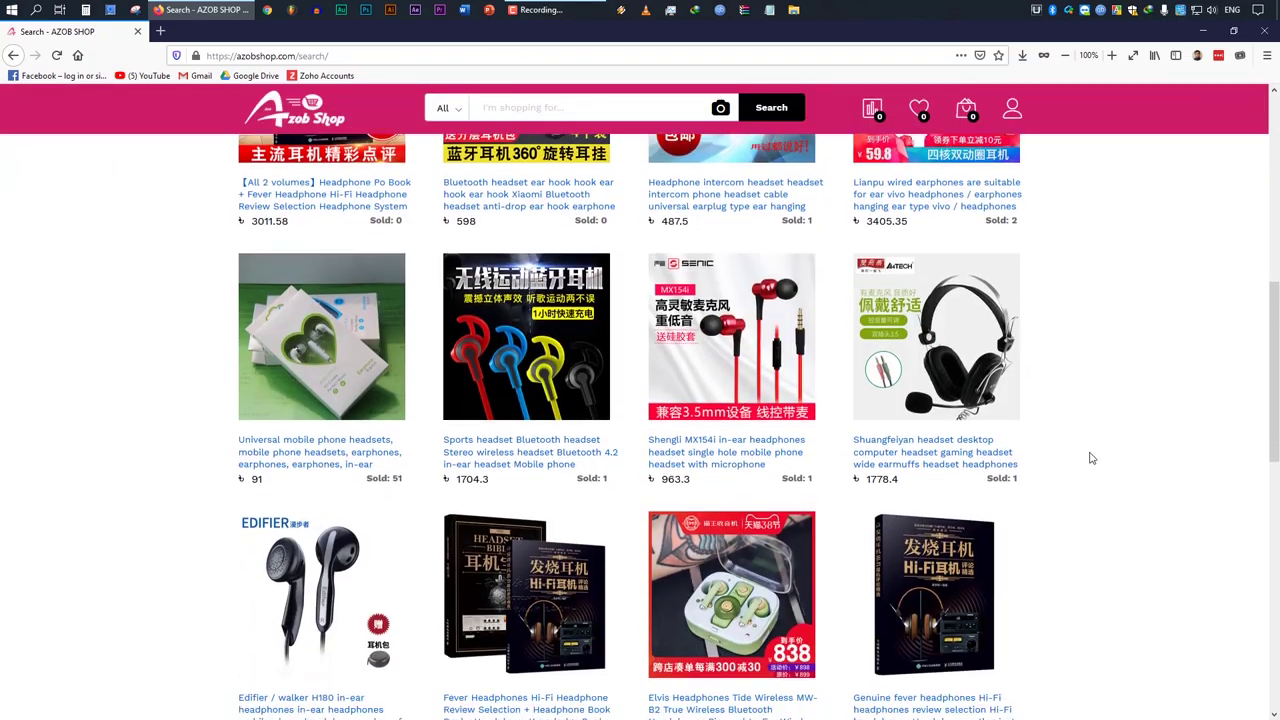
pyautogui.scroll(-2, 1090, 462)
pyautogui.scroll(6, 1126, 477)
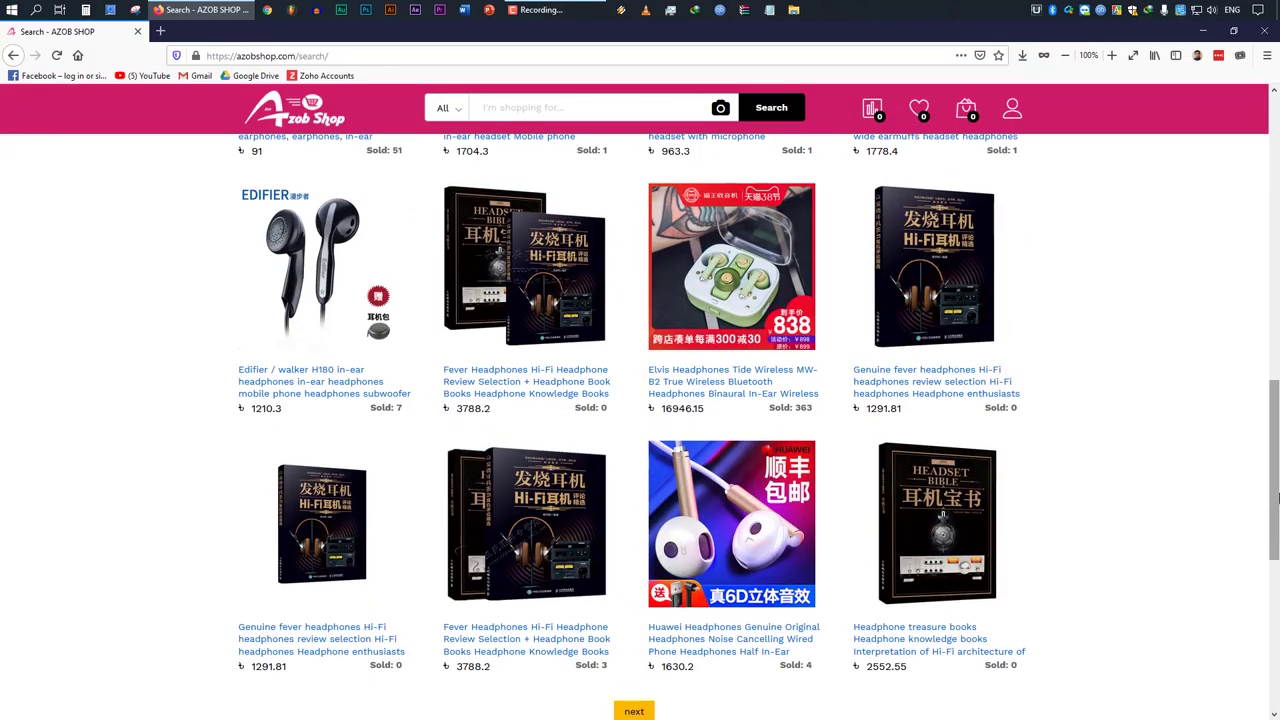
pyautogui.scroll(8, 1276, 198)
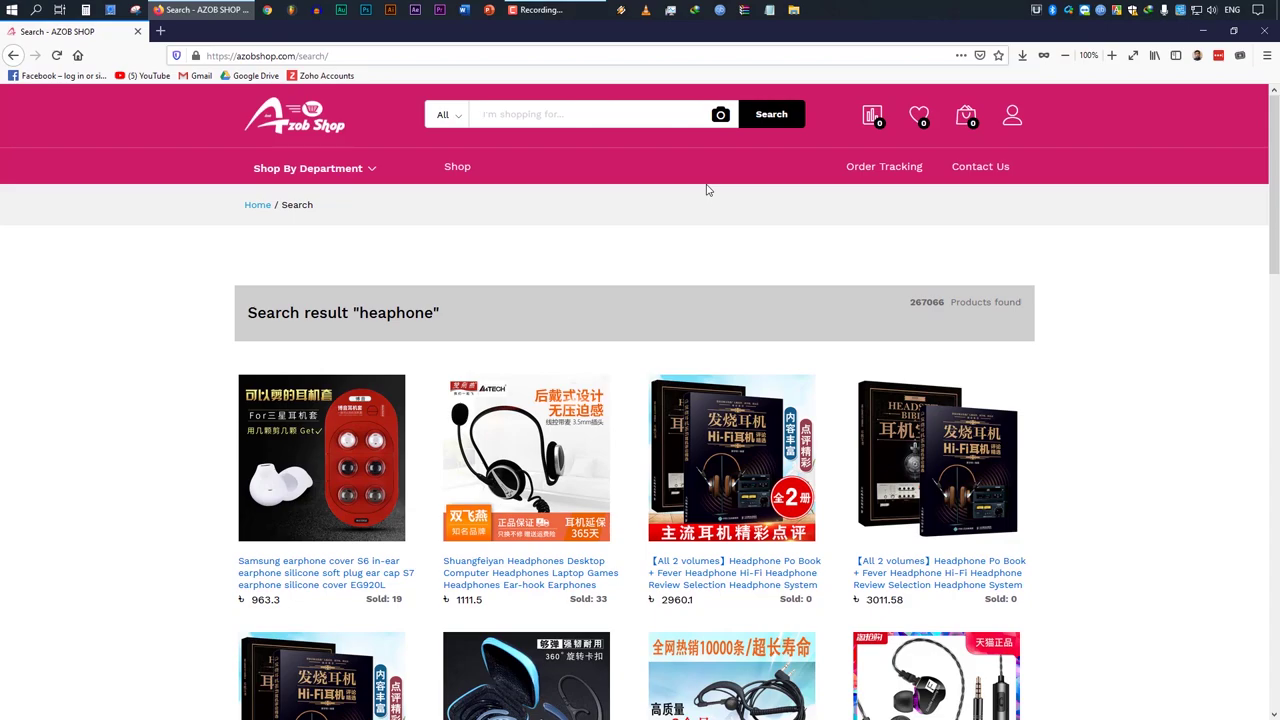
# Search the shop by image, uploading the headphone picture from New folder.
pyautogui.click(719, 116)
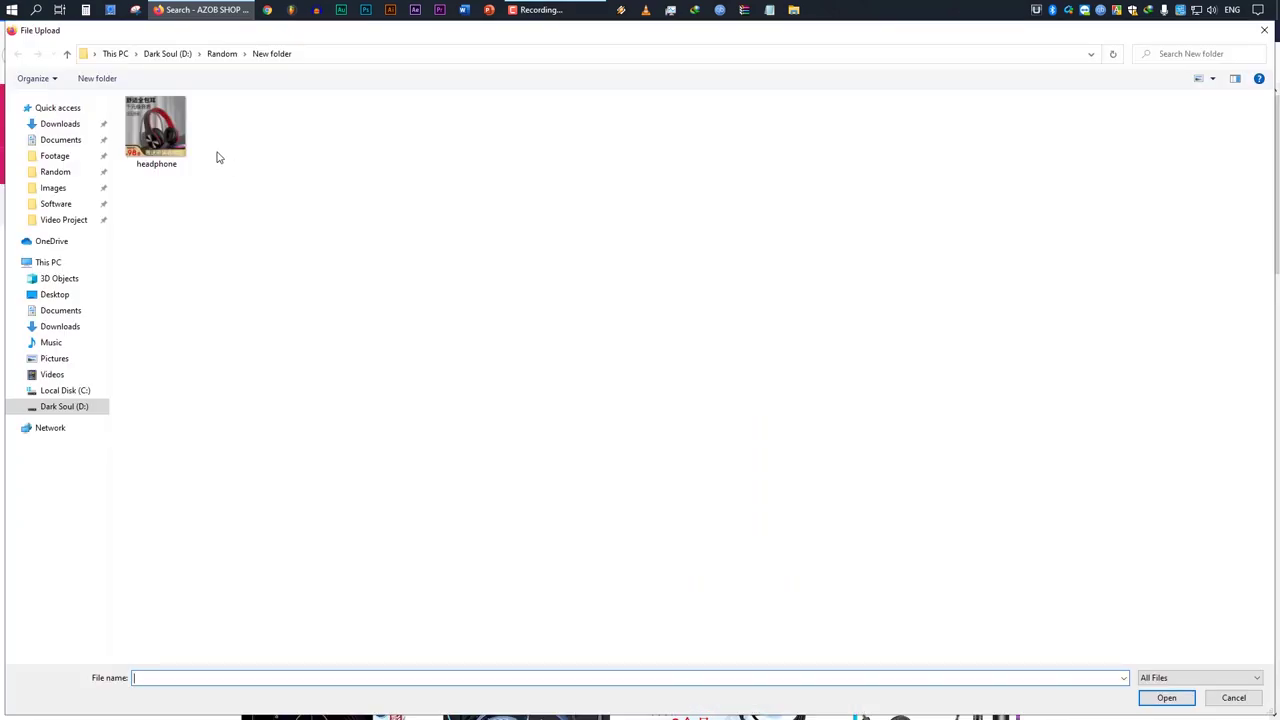
pyautogui.doubleClick(157, 132)
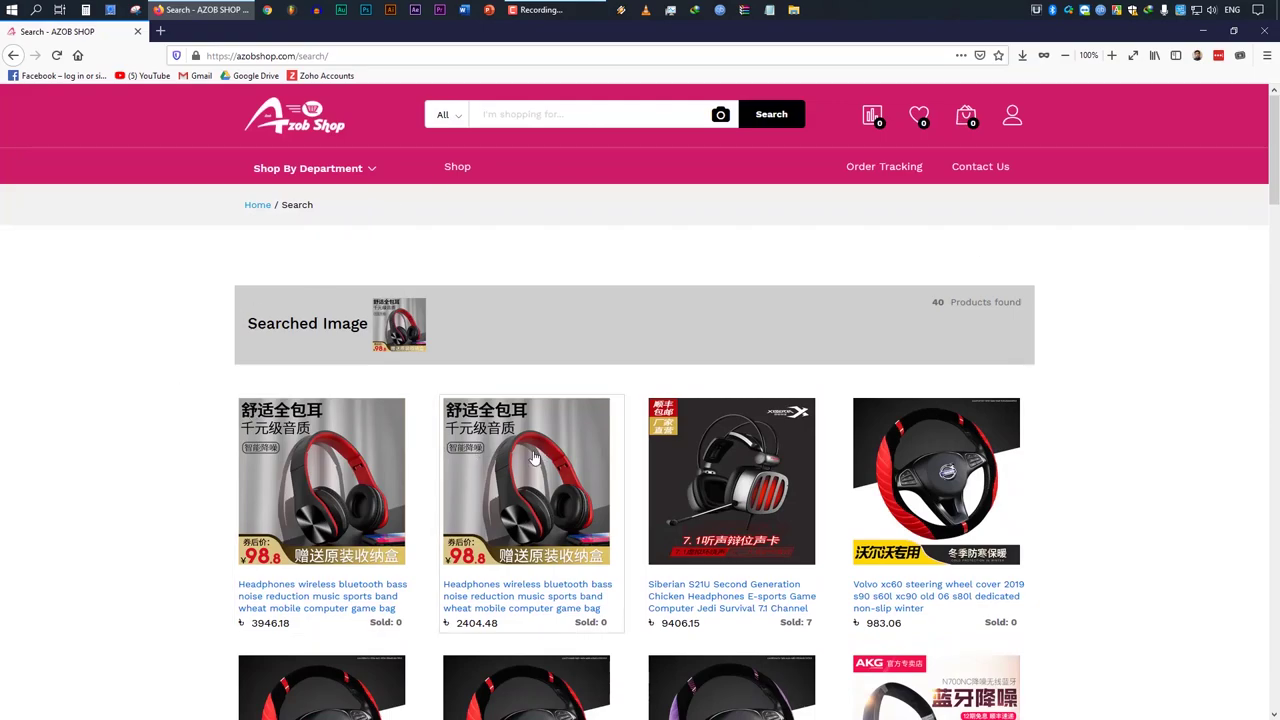
pyautogui.moveTo(407, 325); pyautogui.dragTo(521, 294)
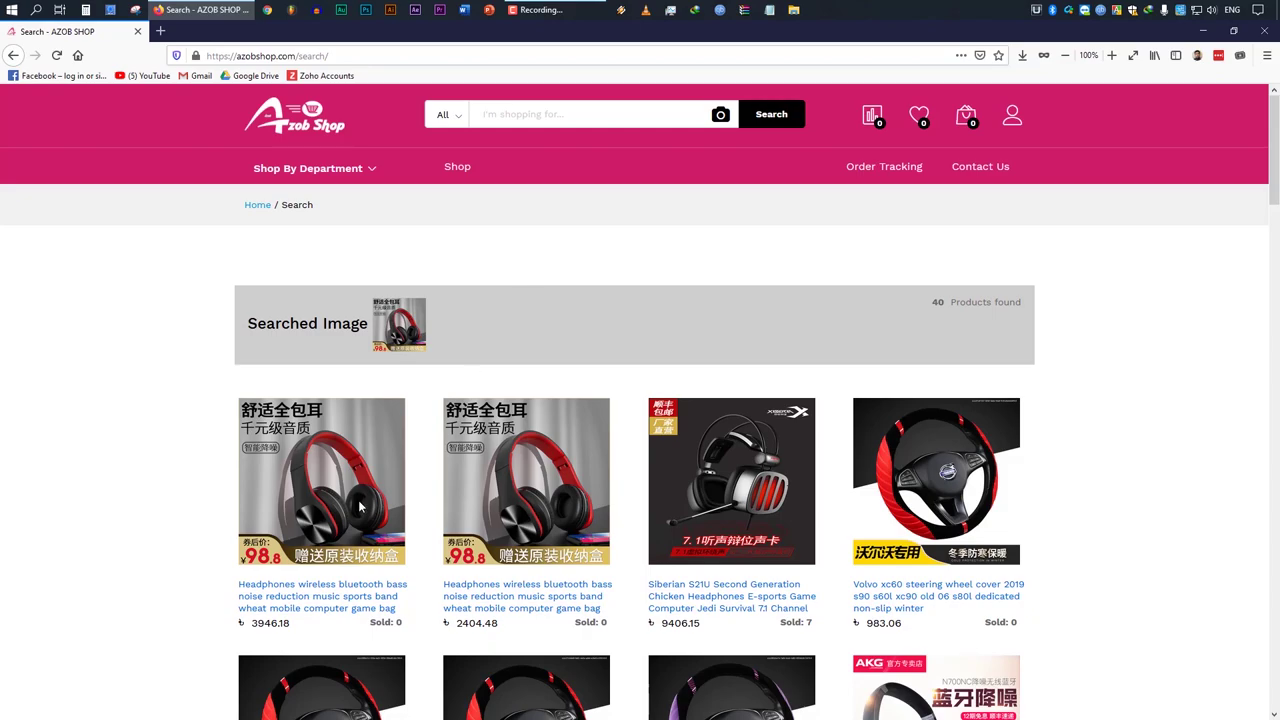
# Compare the prices of the first four products in the image search results.
pyautogui.moveTo(248, 623); pyautogui.dragTo(286, 623)
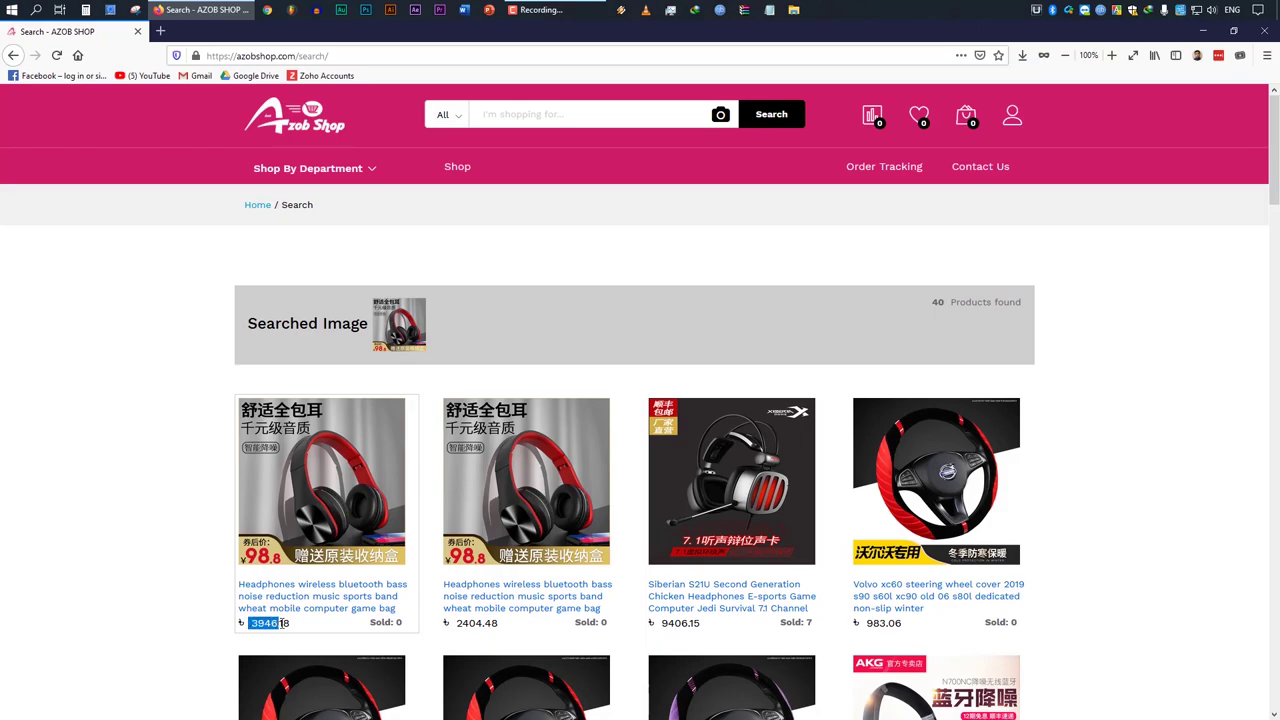
pyautogui.doubleClick(449, 623)
pyautogui.moveTo(662, 624); pyautogui.dragTo(704, 632)
pyautogui.click(704, 632)
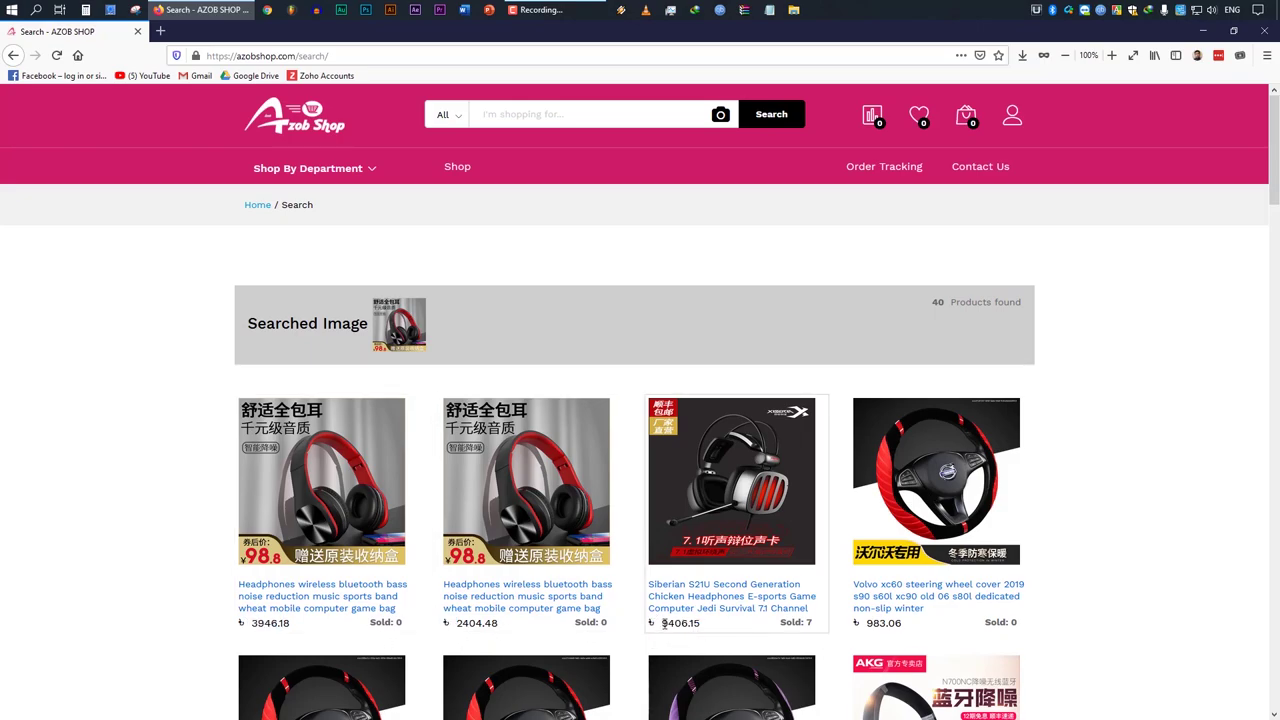
pyautogui.doubleClick(857, 623)
pyautogui.click(1089, 630)
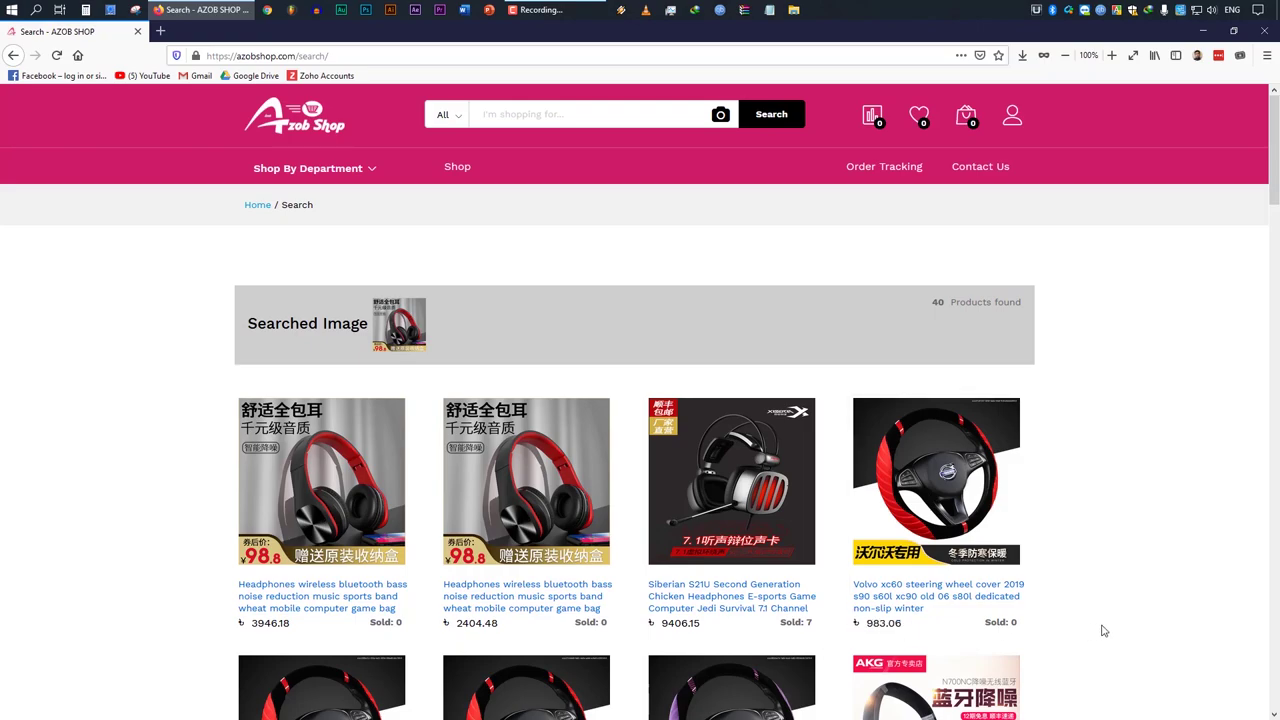
pyautogui.moveTo(866, 623); pyautogui.dragTo(890, 626)
pyautogui.click(891, 626)
# Open the Volvo xc60 steering wheel cover and the first wireless Bluetooth headphones result in separate new tabs.
pyautogui.middleClick(928, 483)
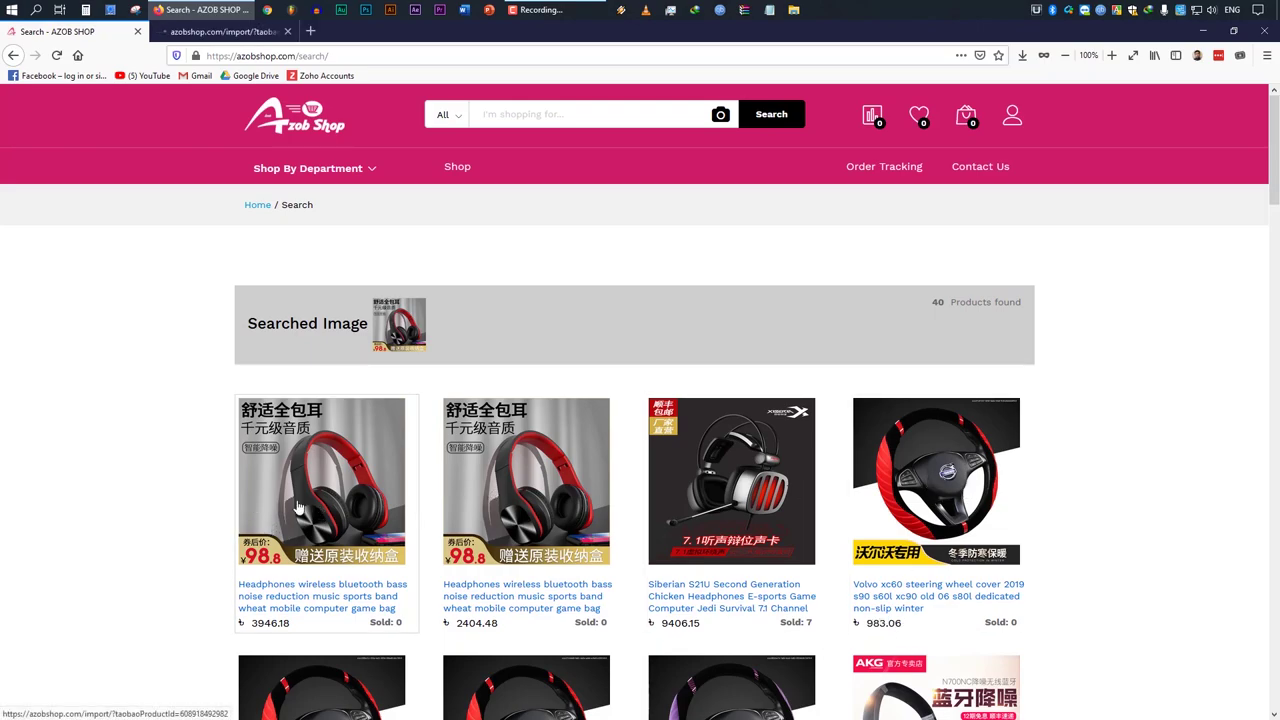
pyautogui.middleClick(338, 500)
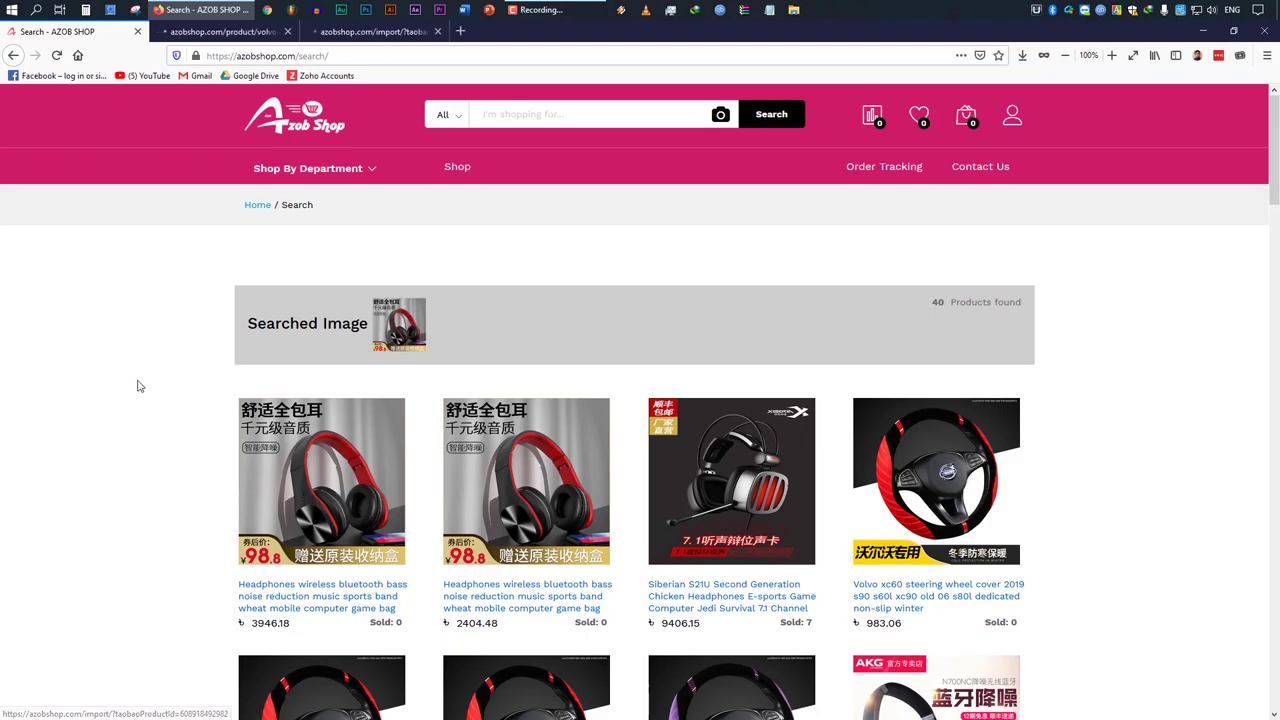
# Compare the Volvo steering wheel cover's listed price with the discounted price and discount percentage on its product page.
pyautogui.moveTo(867, 623); pyautogui.dragTo(897, 622)
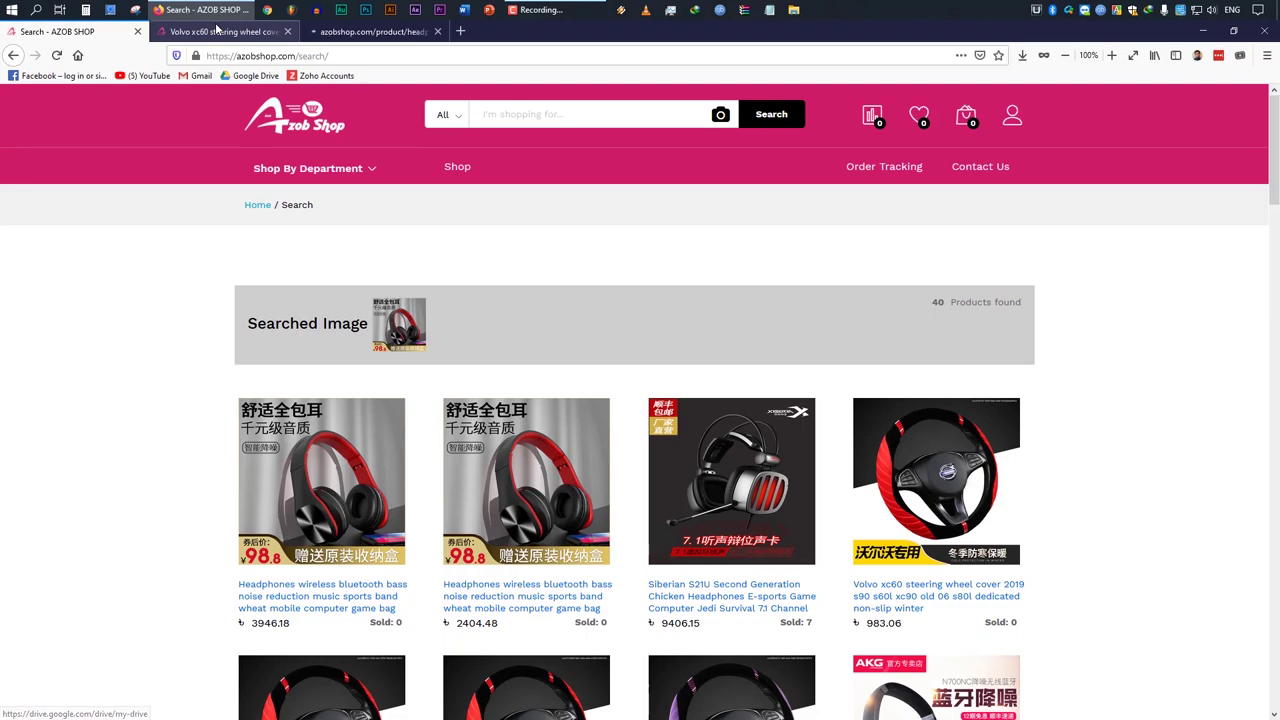
pyautogui.hotkey('ctrl', 'Tab')
pyautogui.moveTo(614, 330); pyautogui.dragTo(642, 330)
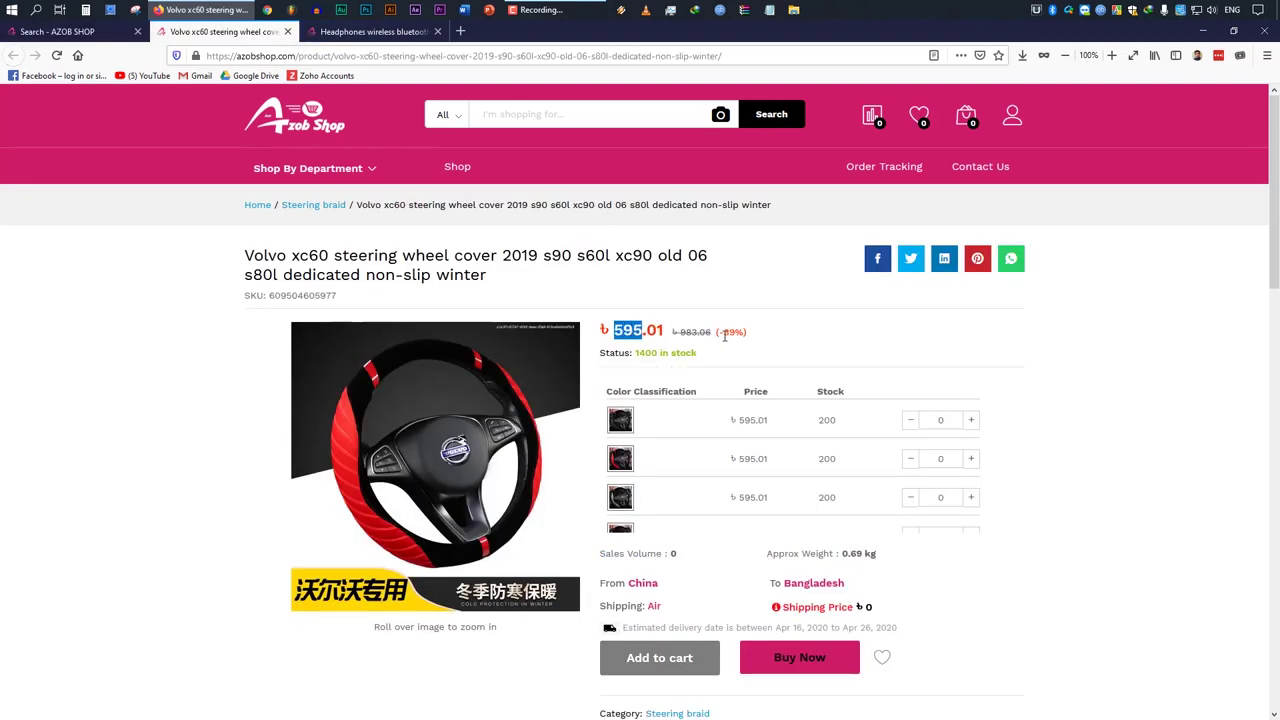
pyautogui.moveTo(724, 331); pyautogui.dragTo(760, 337)
pyautogui.click(760, 337)
# Return to the image search results and check the price of the second wireless Bluetooth headphones listing.
pyautogui.click(50, 31)
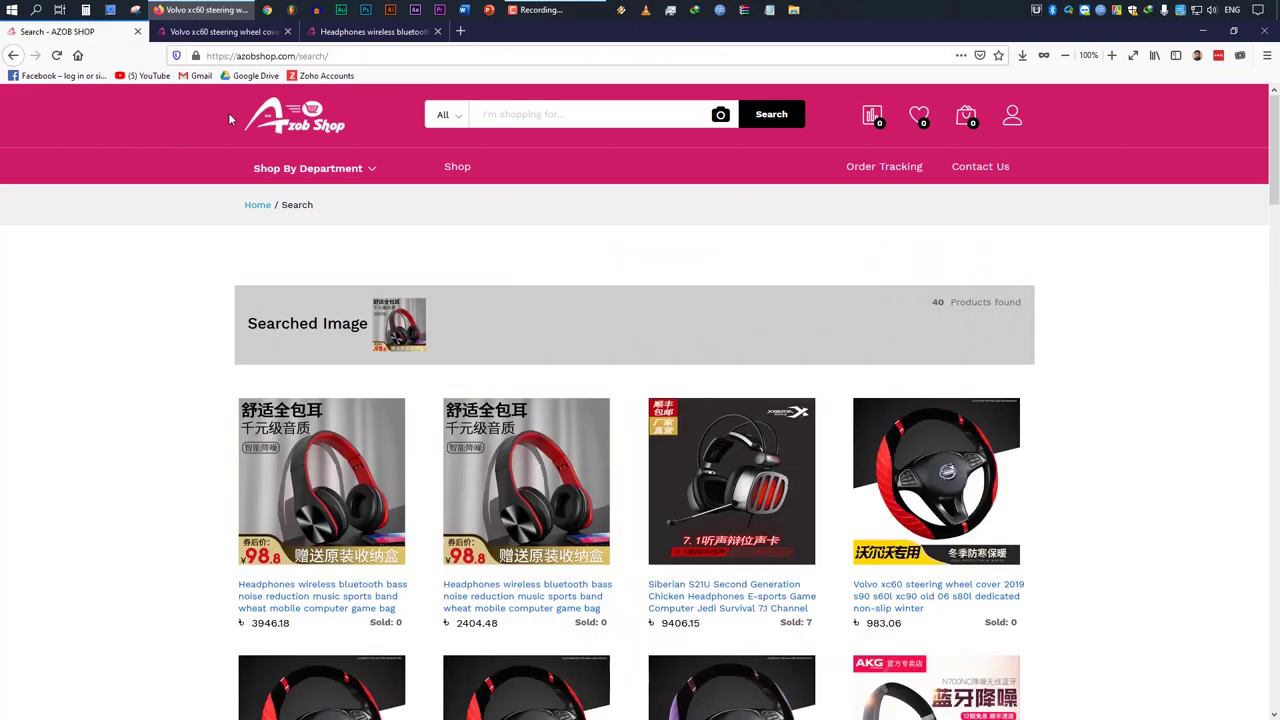
pyautogui.moveTo(456, 622); pyautogui.dragTo(508, 623)
pyautogui.click(510, 627)
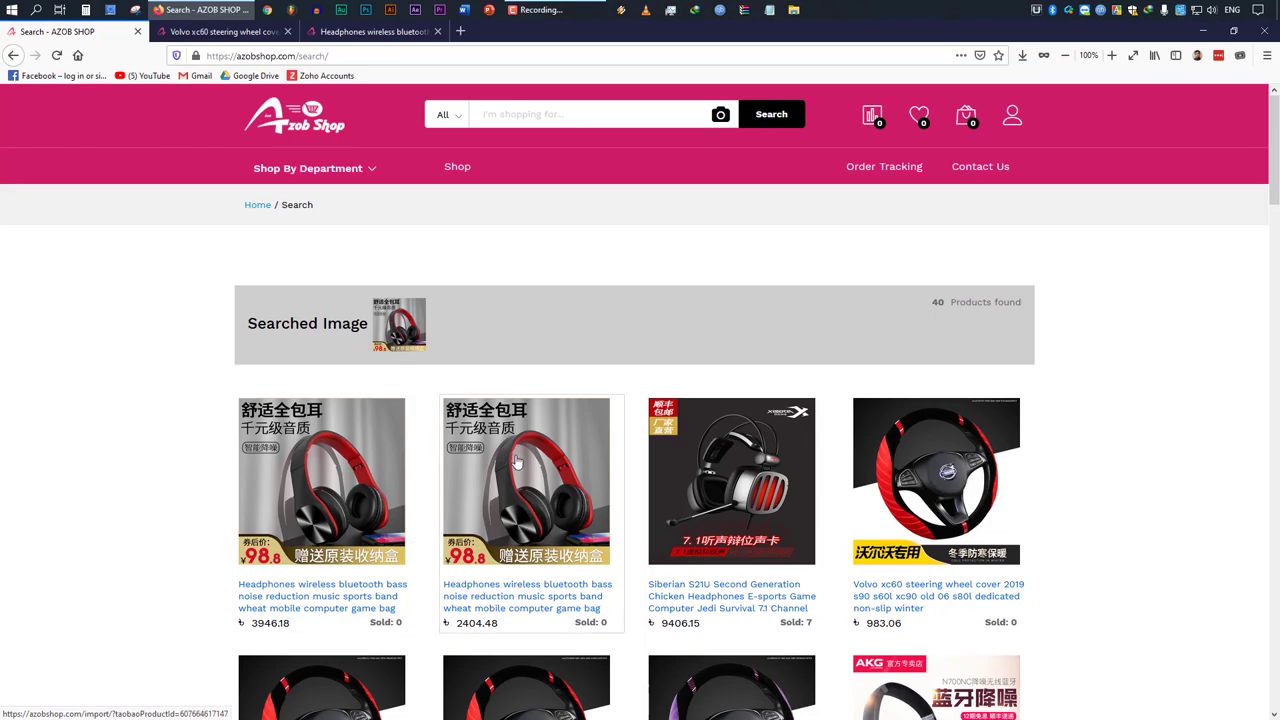
# On the first wireless Bluetooth headphones' product page, examine the title, price, stock status and color options.
pyautogui.click(266, 425)
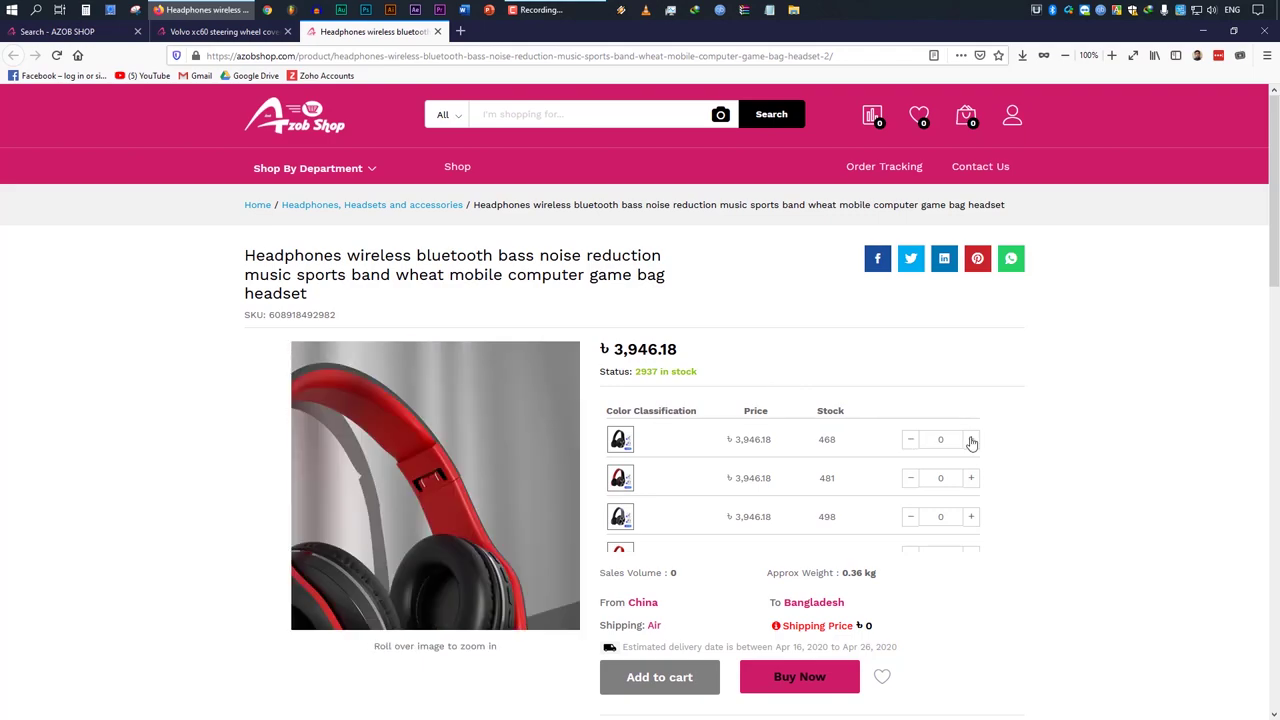
pyautogui.moveTo(244, 254); pyautogui.dragTo(363, 297)
pyautogui.click(366, 261)
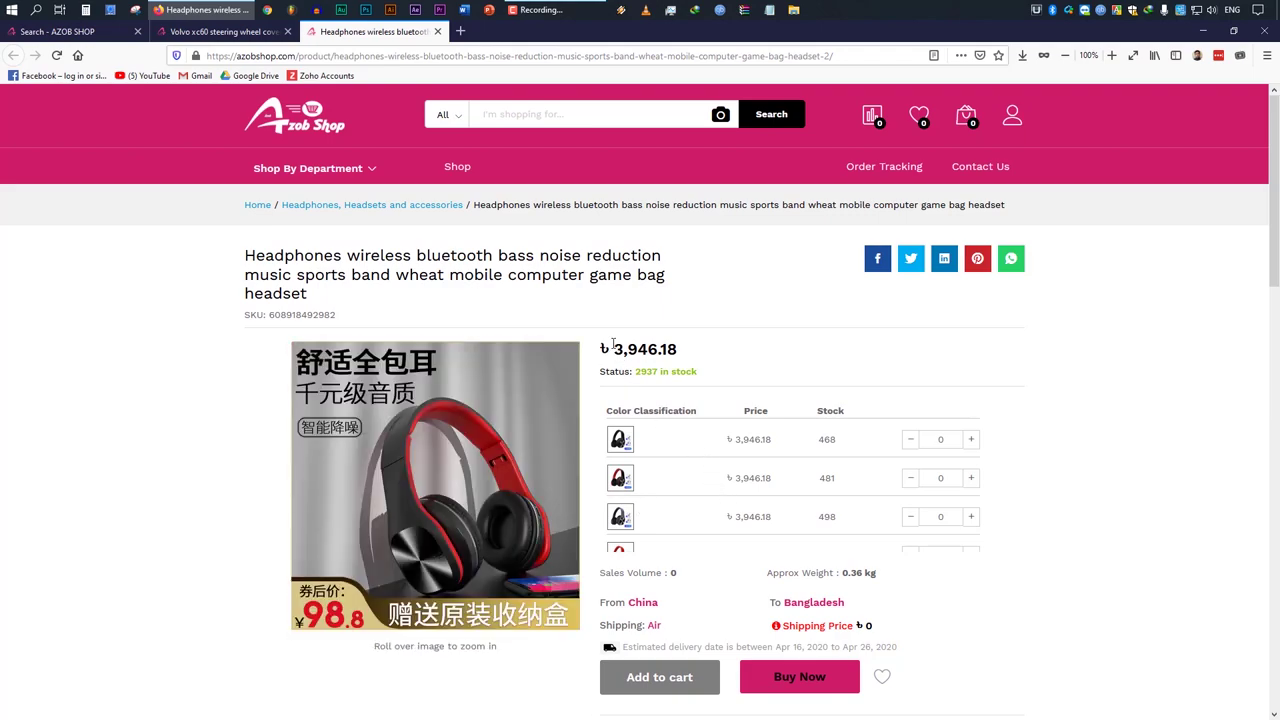
pyautogui.moveTo(602, 351); pyautogui.dragTo(680, 355)
pyautogui.click(678, 351)
pyautogui.moveTo(648, 372); pyautogui.dragTo(703, 378)
pyautogui.click(703, 378)
pyautogui.scroll(-3, 690, 458)
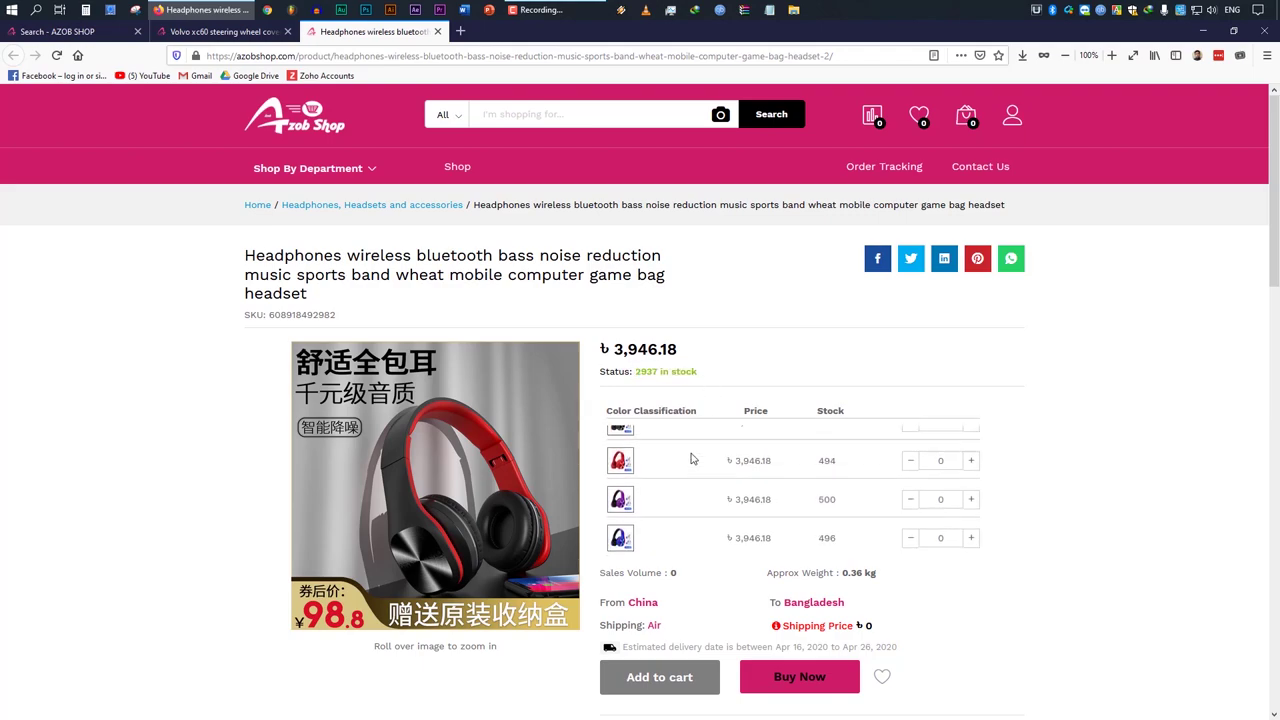
# Set the order quantity to 1 for each of the headphones' first two color options.
pyautogui.scroll(3, 698, 472)
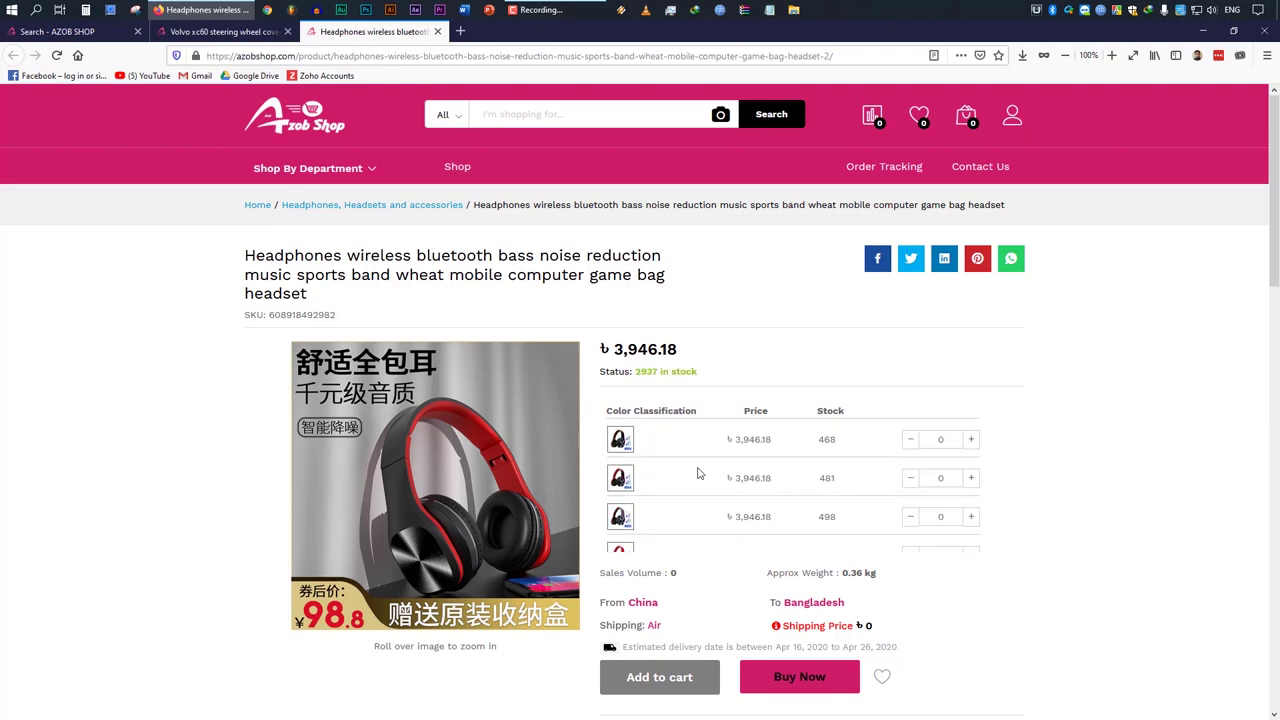
pyautogui.scroll(-4, 686, 500)
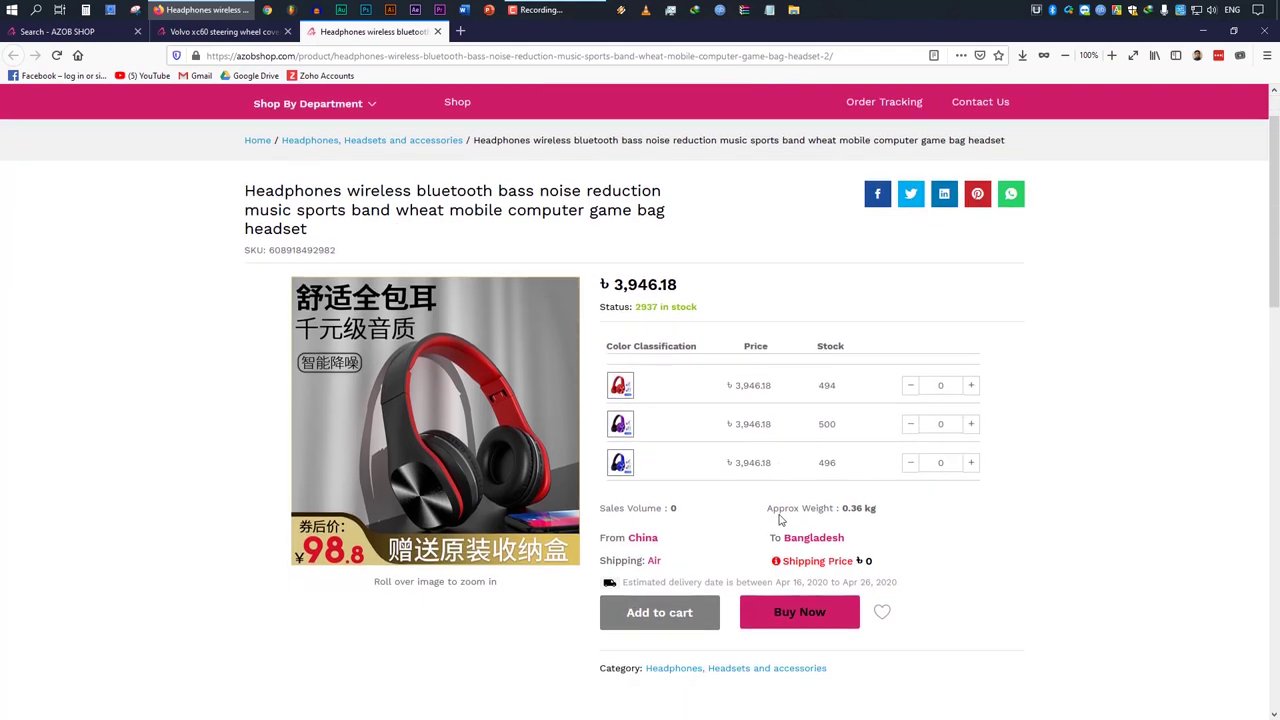
pyautogui.scroll(3, 738, 462)
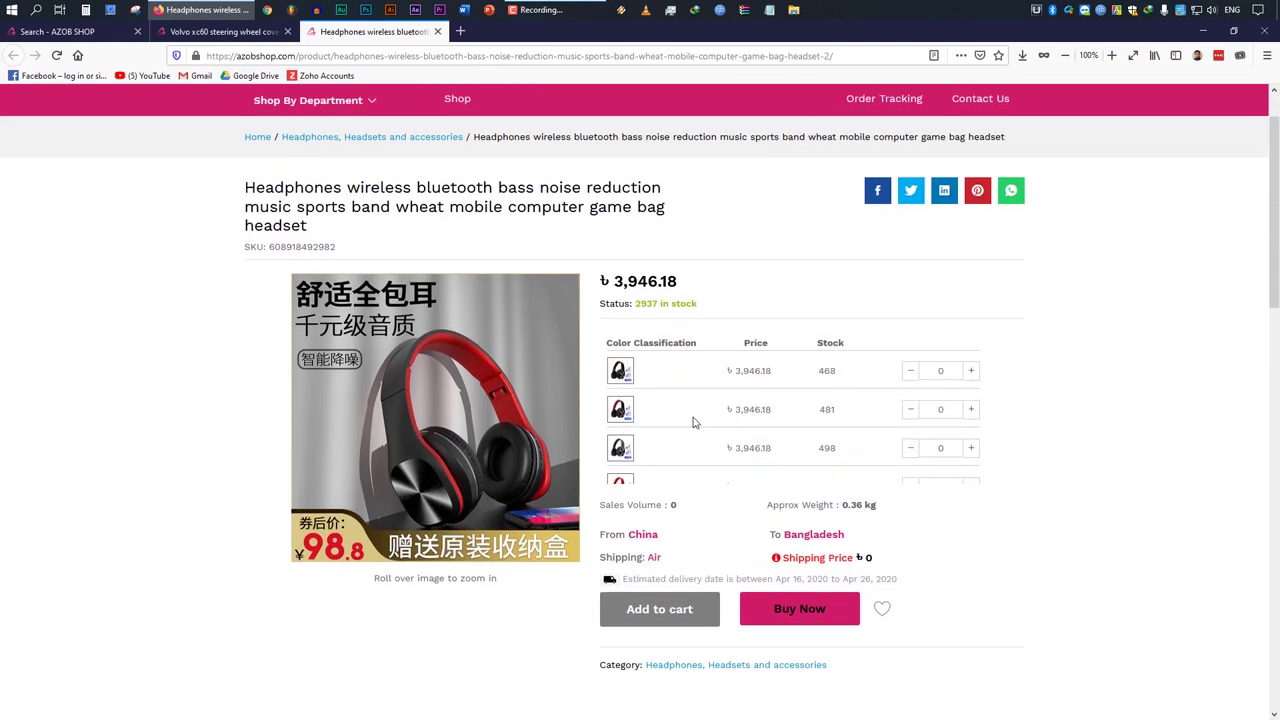
pyautogui.scroll(-2, 760, 410)
pyautogui.scroll(2, 831, 395)
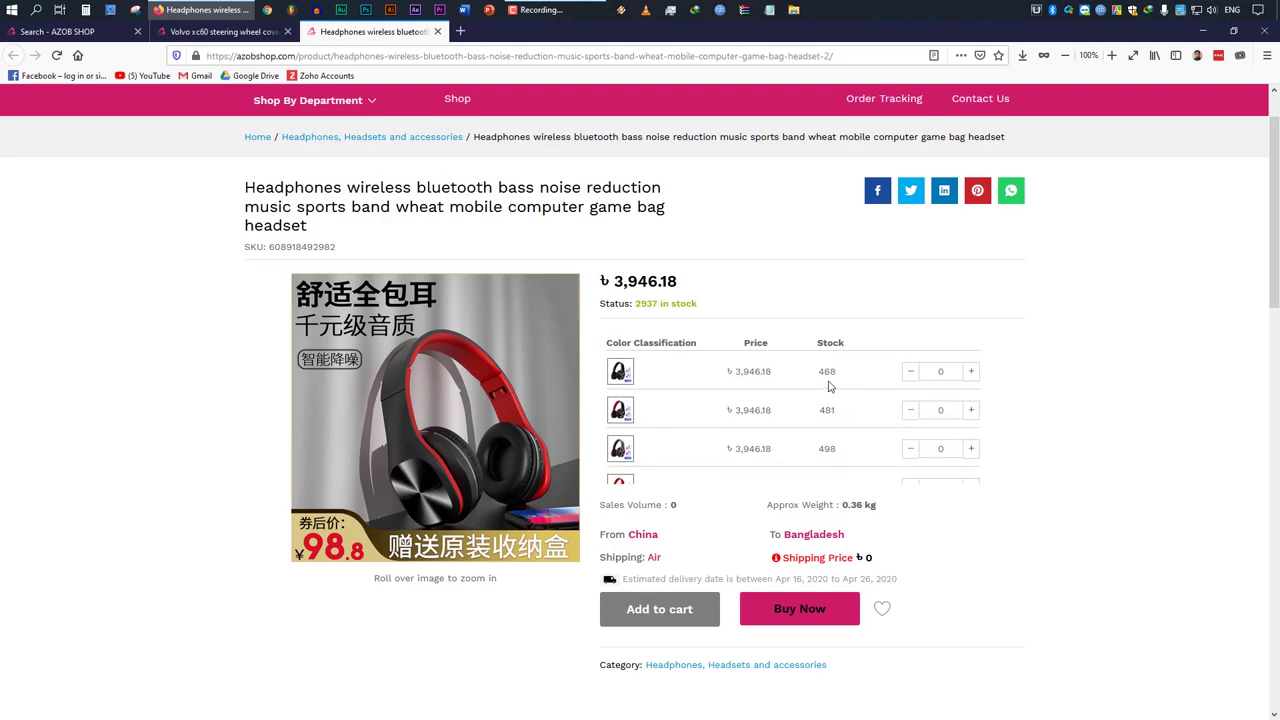
pyautogui.scroll(1, 838, 453)
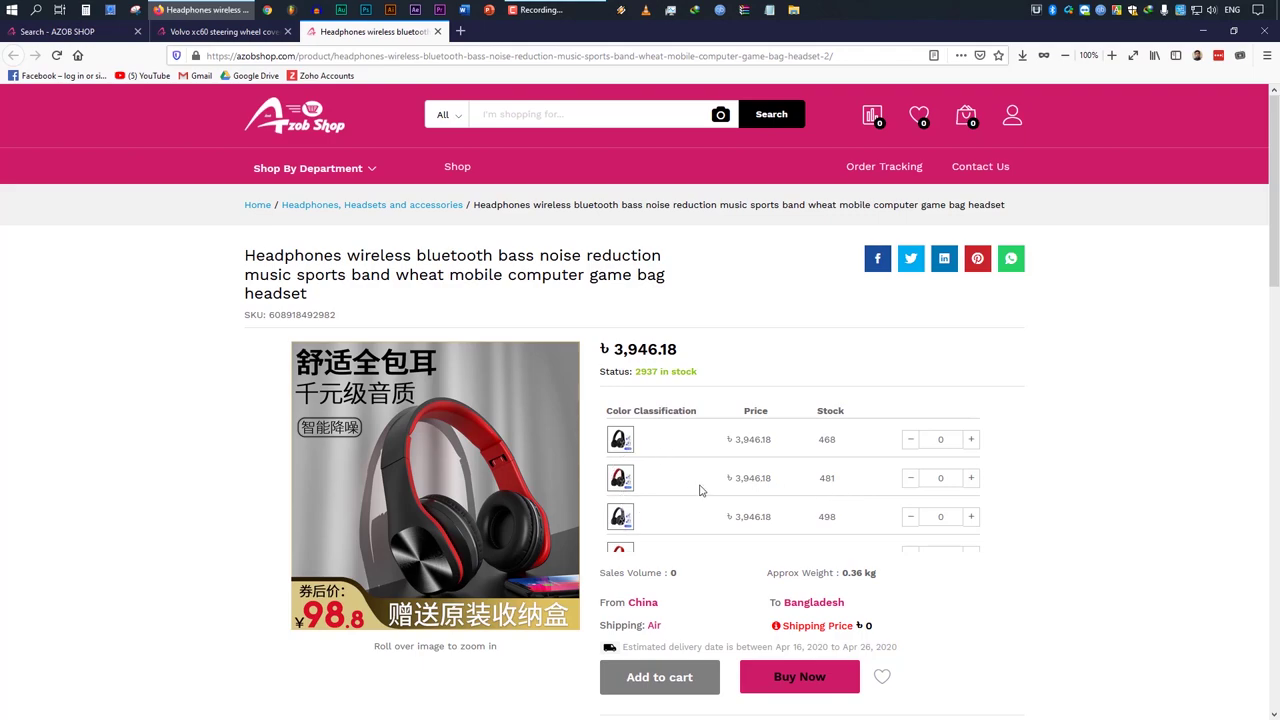
pyautogui.doubleClick(940, 439)
pyautogui.write('1')
pyautogui.doubleClick(940, 478)
pyautogui.write('1')
pyautogui.click(940, 457)
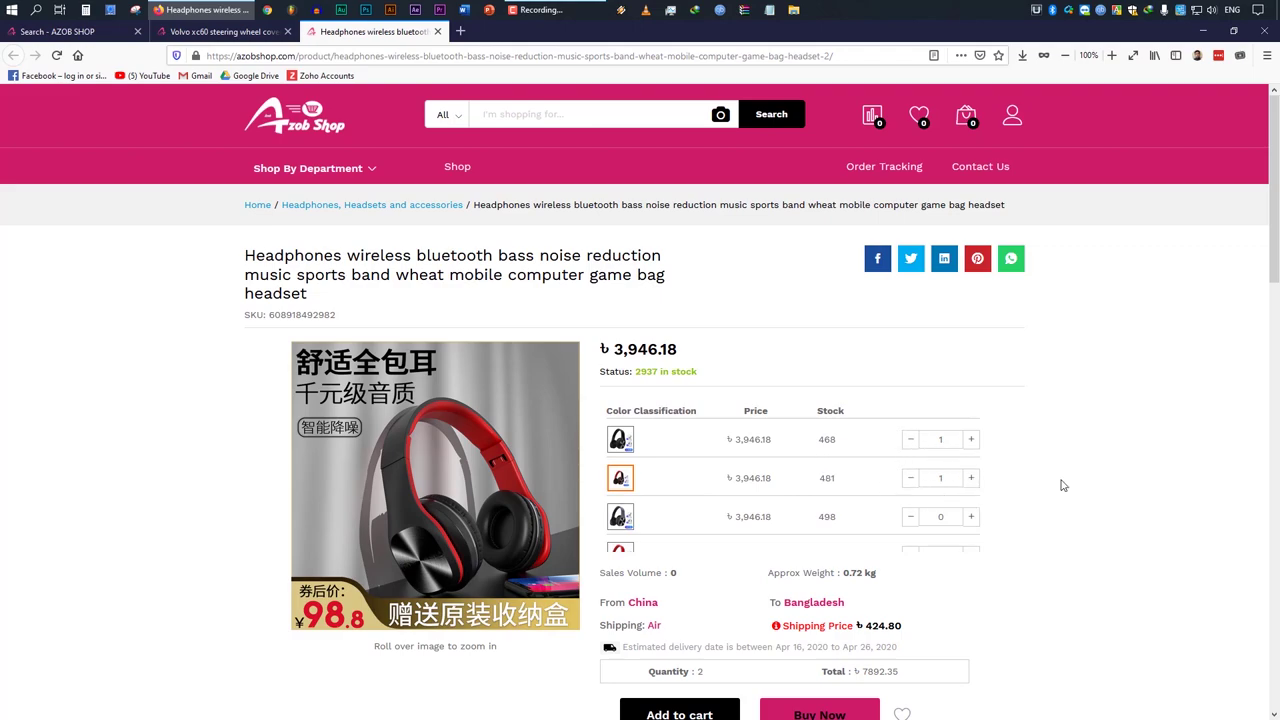
# Check the approximate weight and the shipping method for the selected headphones.
pyautogui.scroll(-1, 1063, 485)
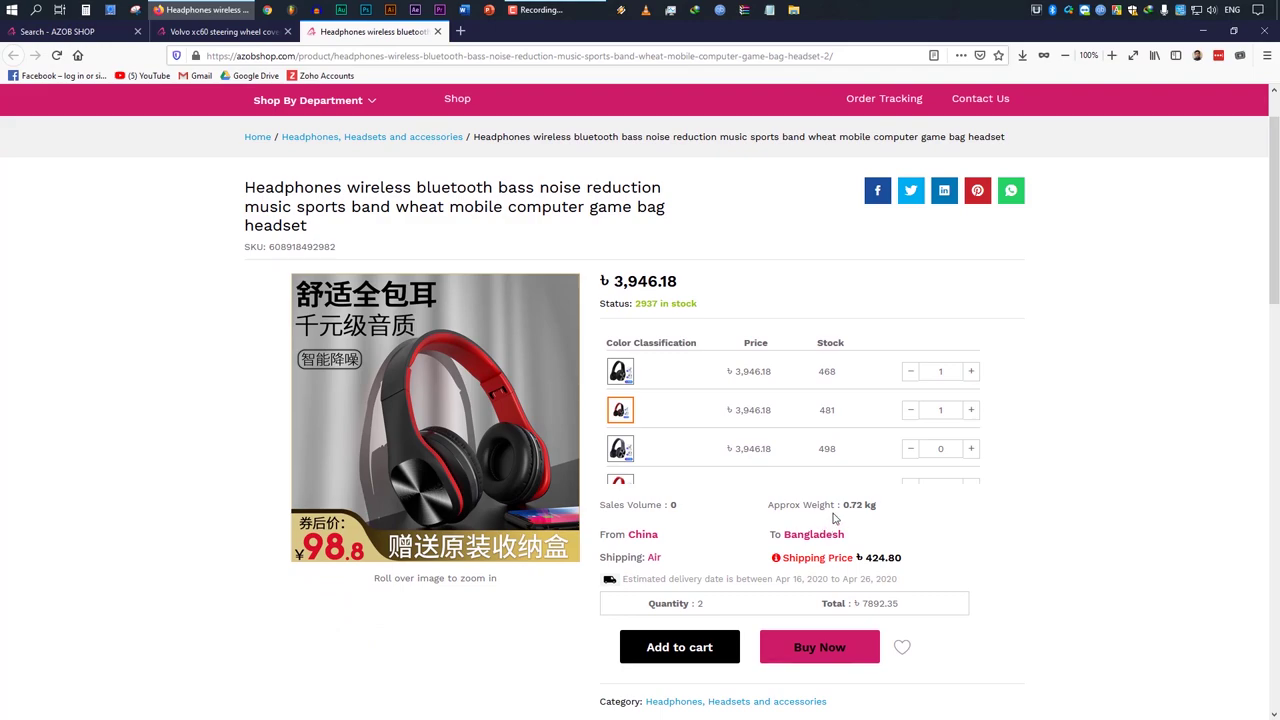
pyautogui.moveTo(773, 507); pyautogui.dragTo(875, 507)
pyautogui.click(852, 507)
pyautogui.click(875, 507)
pyautogui.moveTo(666, 563); pyautogui.dragTo(687, 562)
pyautogui.moveTo(842, 507); pyautogui.dragTo(873, 507)
pyautogui.click(873, 507)
# Check the shipping price, then view the shipping rate comparison chart and close it.
pyautogui.moveTo(860, 558); pyautogui.dragTo(901, 558)
pyautogui.click(900, 558)
pyautogui.moveTo(867, 560); pyautogui.dragTo(904, 559)
pyautogui.click(904, 559)
pyautogui.click(815, 561)
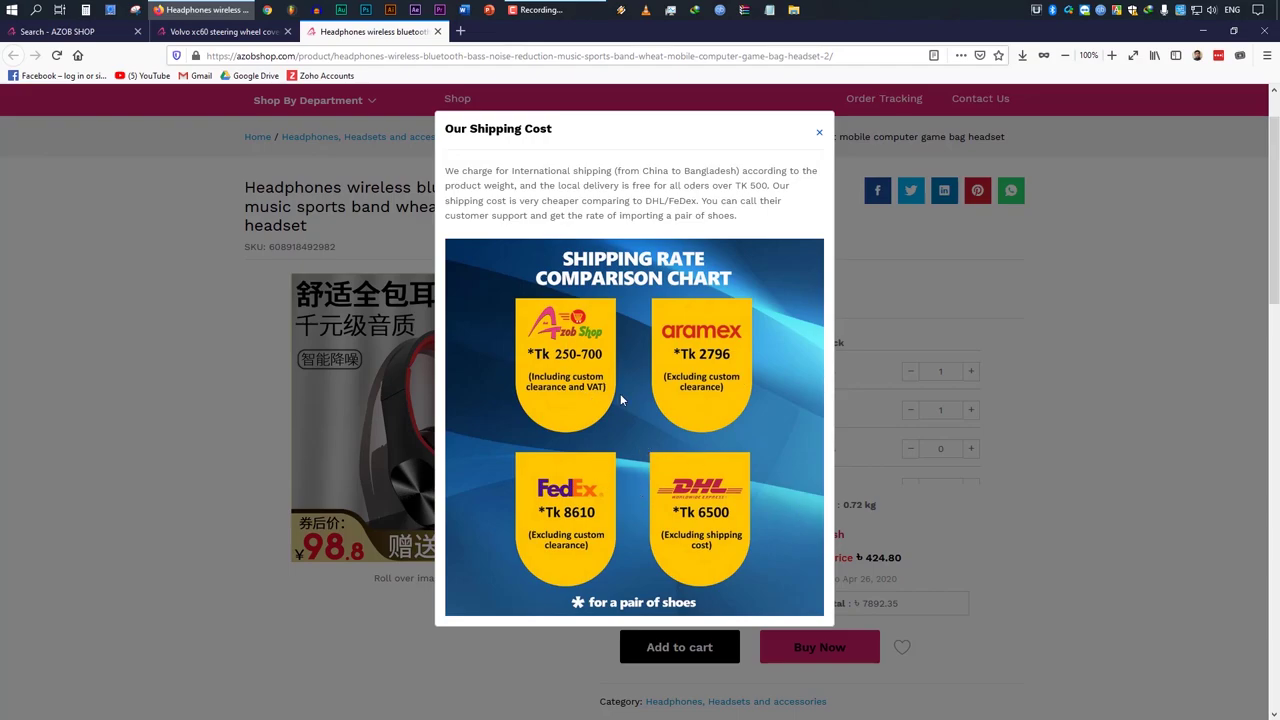
pyautogui.click(819, 131)
# Check the estimated delivery date range, the selected quantity and the total price of the headphones.
pyautogui.moveTo(622, 578); pyautogui.dragTo(925, 580)
pyautogui.click(826, 578)
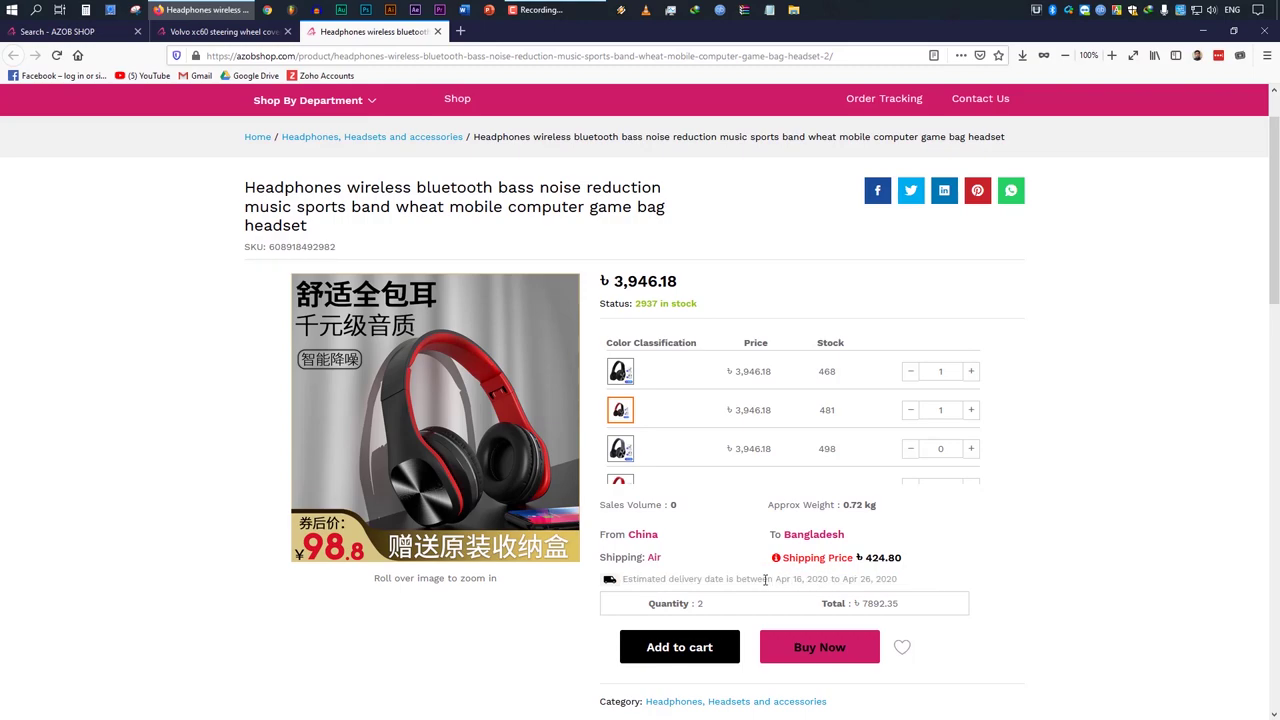
pyautogui.moveTo(765, 580); pyautogui.dragTo(923, 588)
pyautogui.click(922, 582)
pyautogui.moveTo(691, 602); pyautogui.dragTo(714, 606)
pyautogui.click(750, 608)
pyautogui.moveTo(823, 603); pyautogui.dragTo(906, 606)
pyautogui.click(876, 573)
pyautogui.doubleClick(700, 603)
pyautogui.click(920, 602)
pyautogui.moveTo(858, 606); pyautogui.dragTo(915, 608)
pyautogui.click(915, 608)
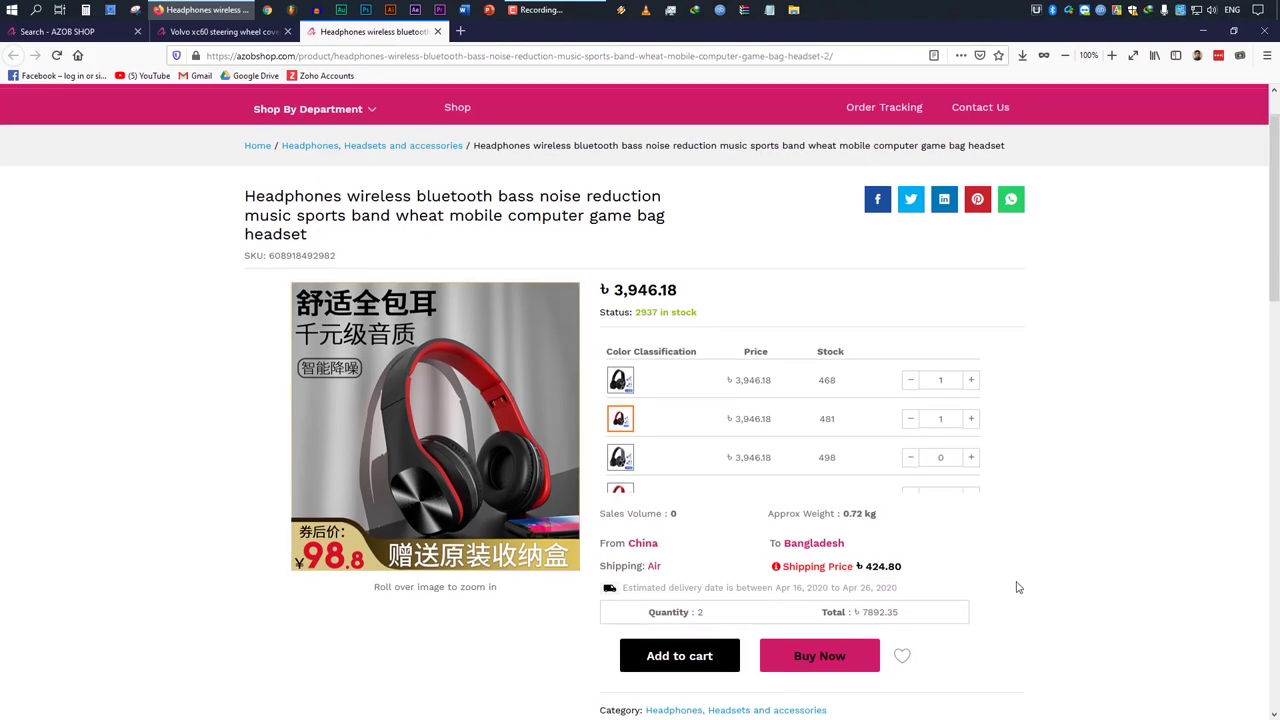
# Read through the headphones' specification table, including weight, brand, origin and color classification.
pyautogui.scroll(-5, 1014, 560)
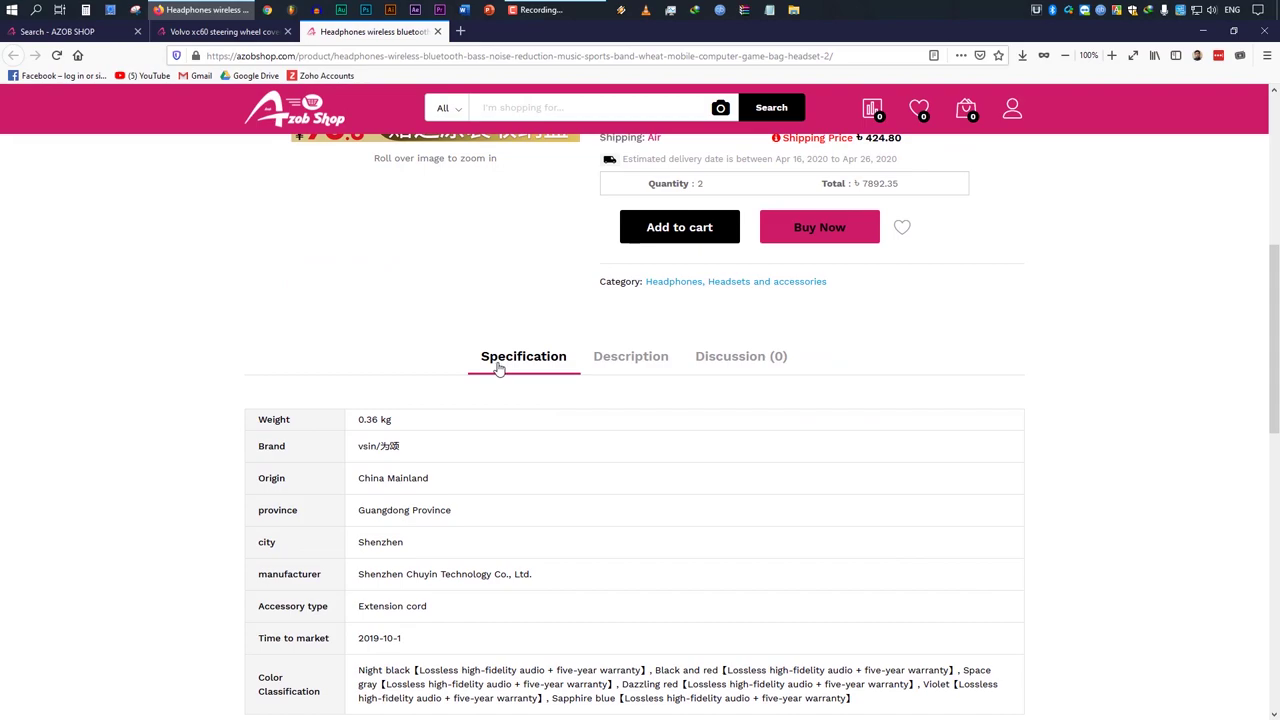
pyautogui.scroll(-2, 438, 468)
pyautogui.scroll(-4, 438, 468)
pyautogui.scroll(6, 483, 491)
# Load the full product description and look through its images.
pyautogui.click(620, 428)
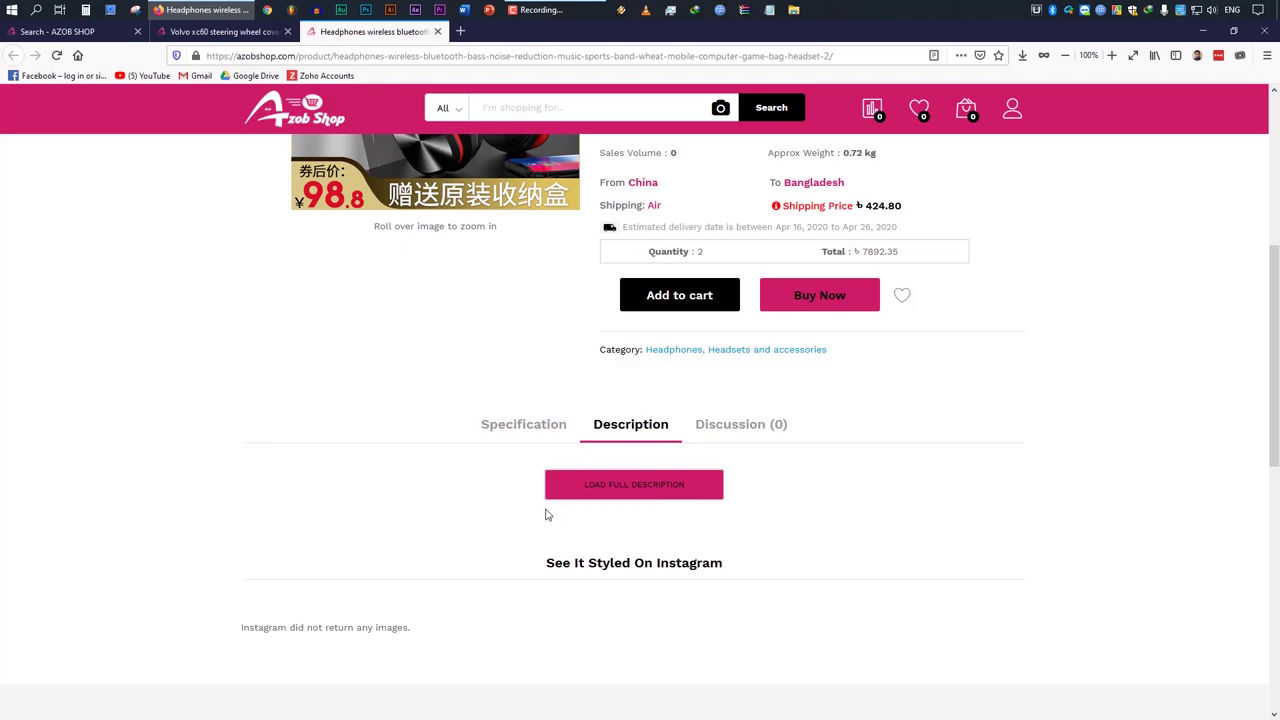
pyautogui.click(655, 484)
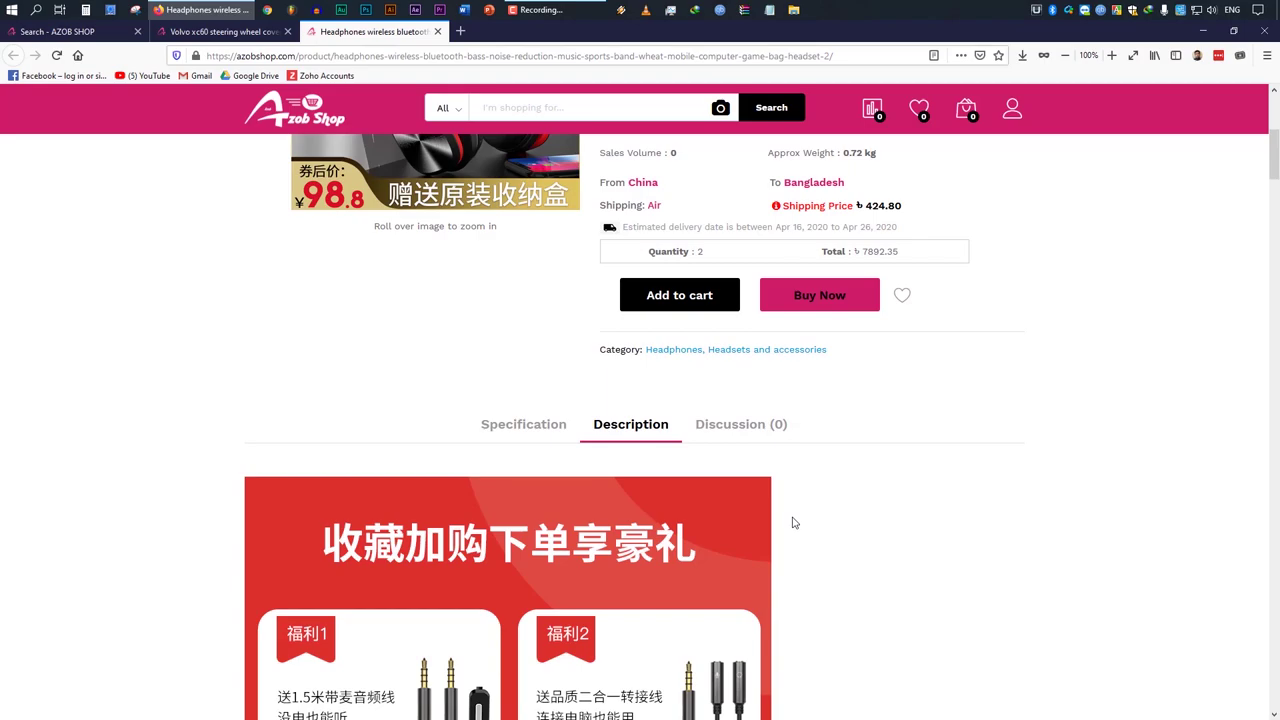
pyautogui.scroll(-5, 785, 515)
pyautogui.scroll(-8, 750, 533)
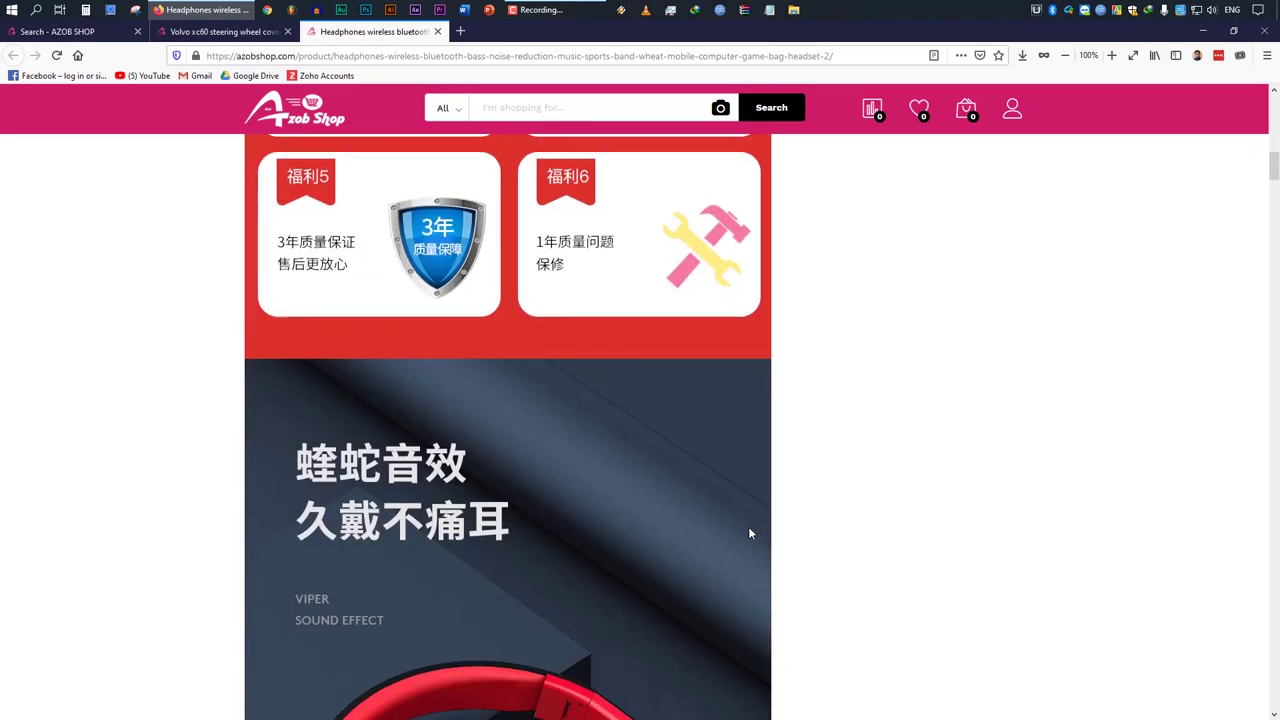
pyautogui.scroll(-15, 750, 533)
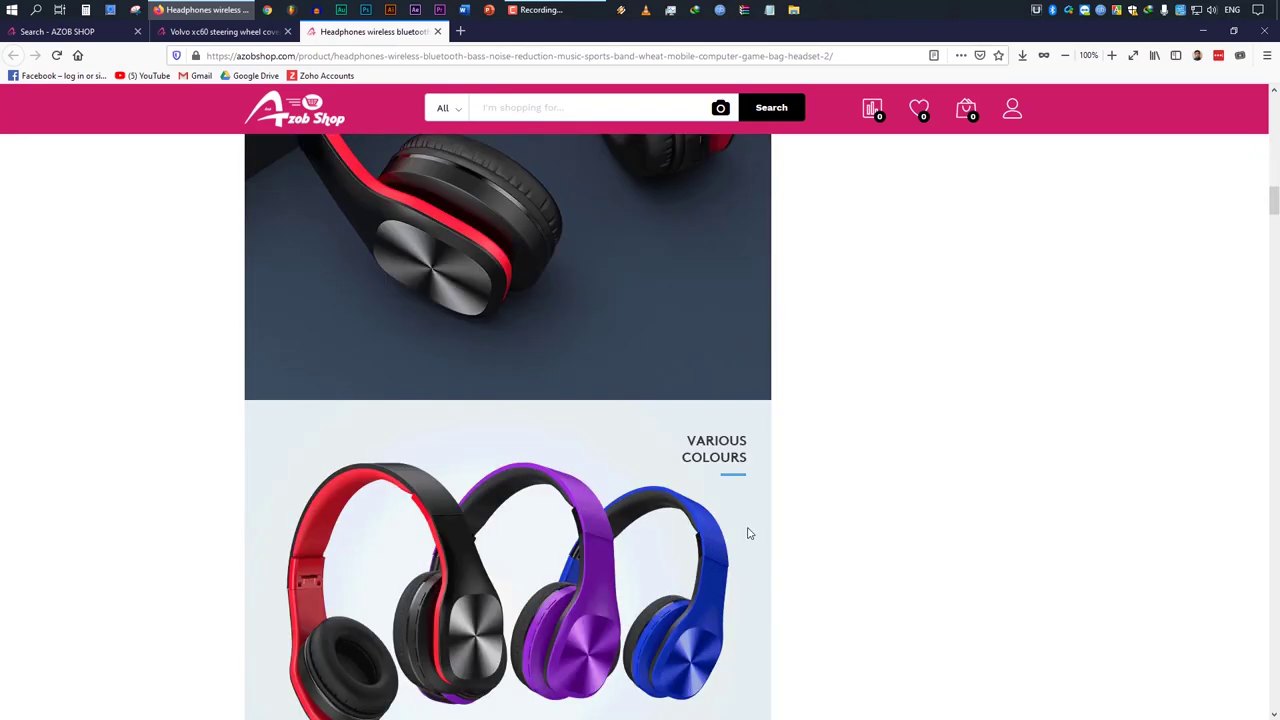
pyautogui.scroll(-20, 597, 505)
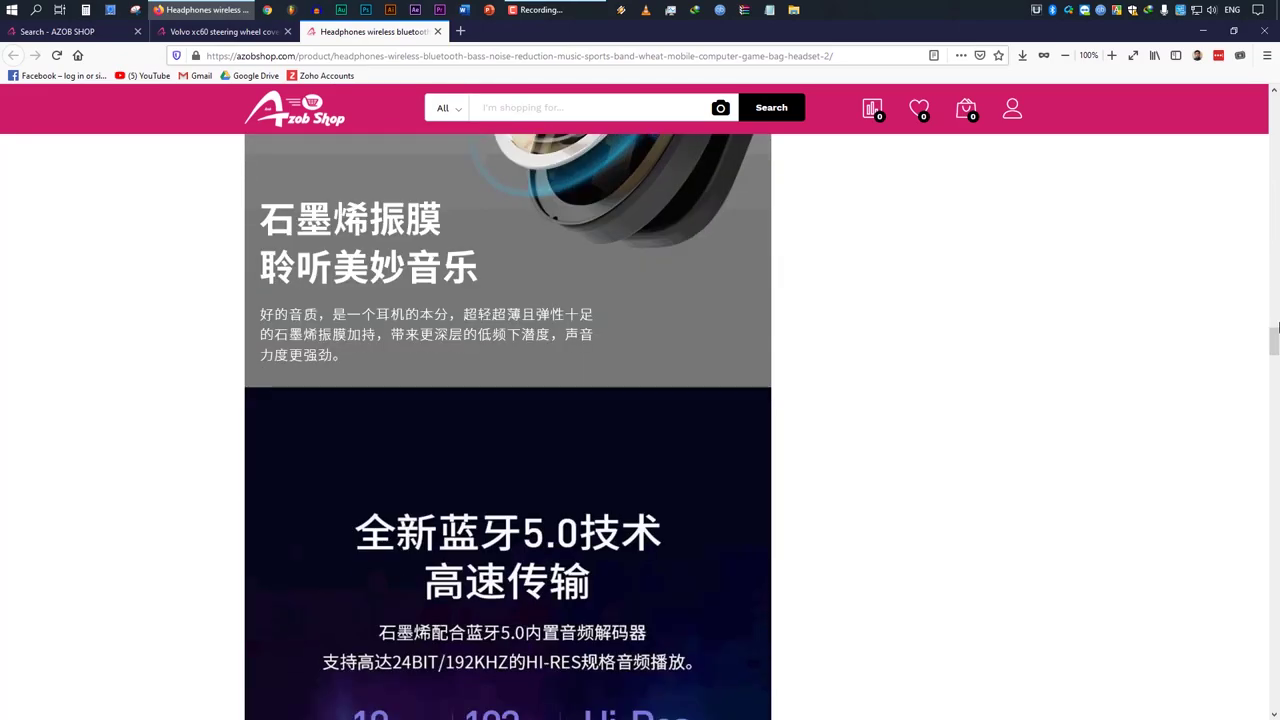
# Buy the two selected headphones directly, going straight to checkout.
pyautogui.moveTo(1278, 327); pyautogui.dragTo(1276, 100)
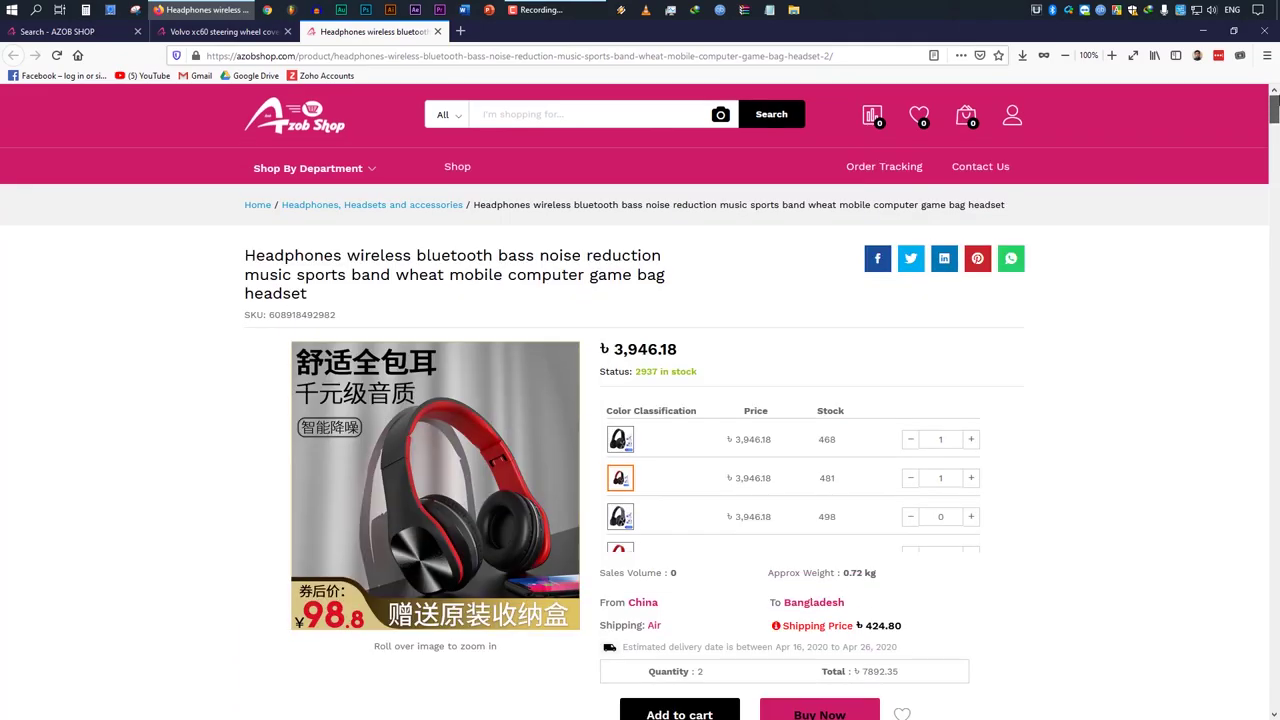
pyautogui.scroll(-1, 1059, 468)
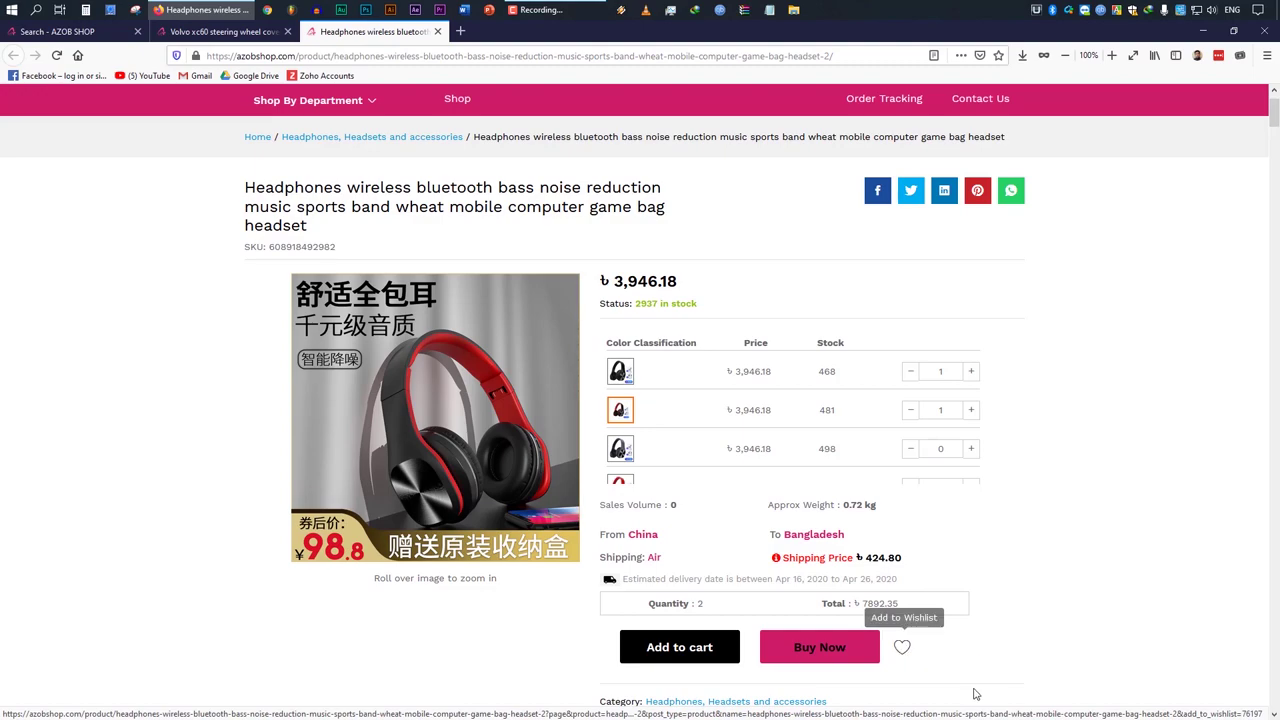
pyautogui.click(820, 664)
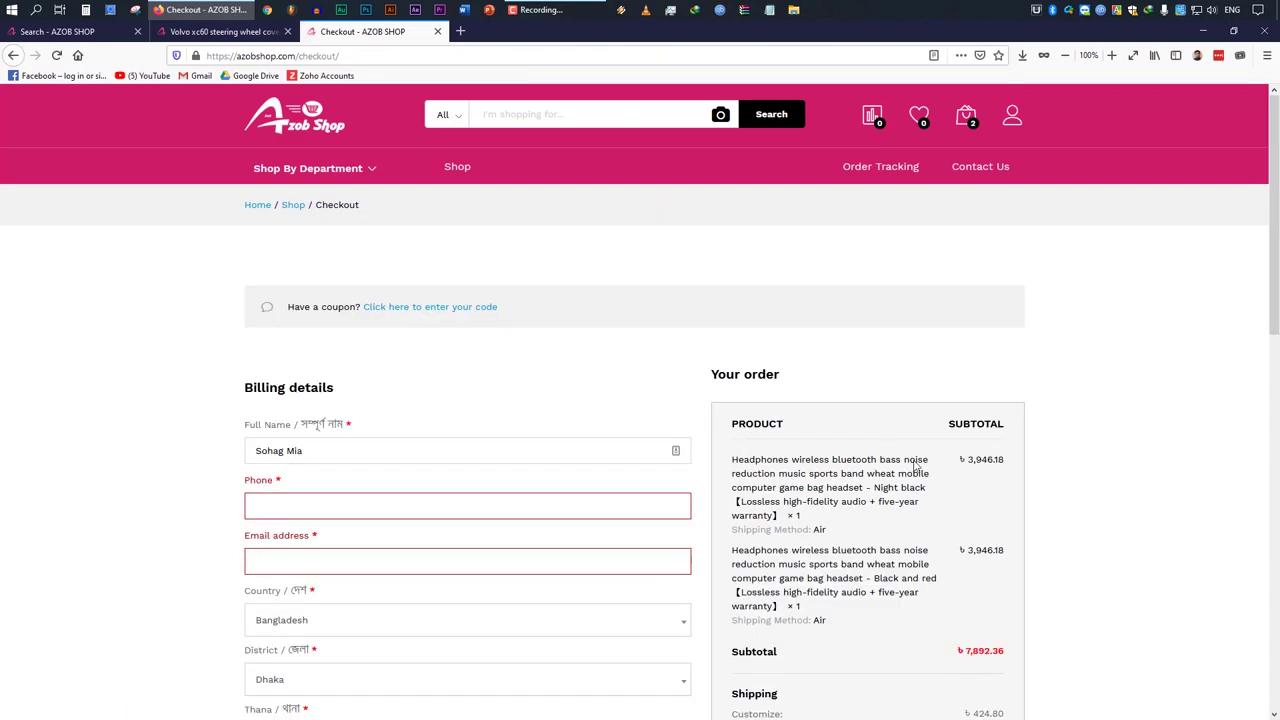
# Review the checkout order summary: both headphone items, the subtotal, the shipping charge and the total.
pyautogui.scroll(-3, 916, 467)
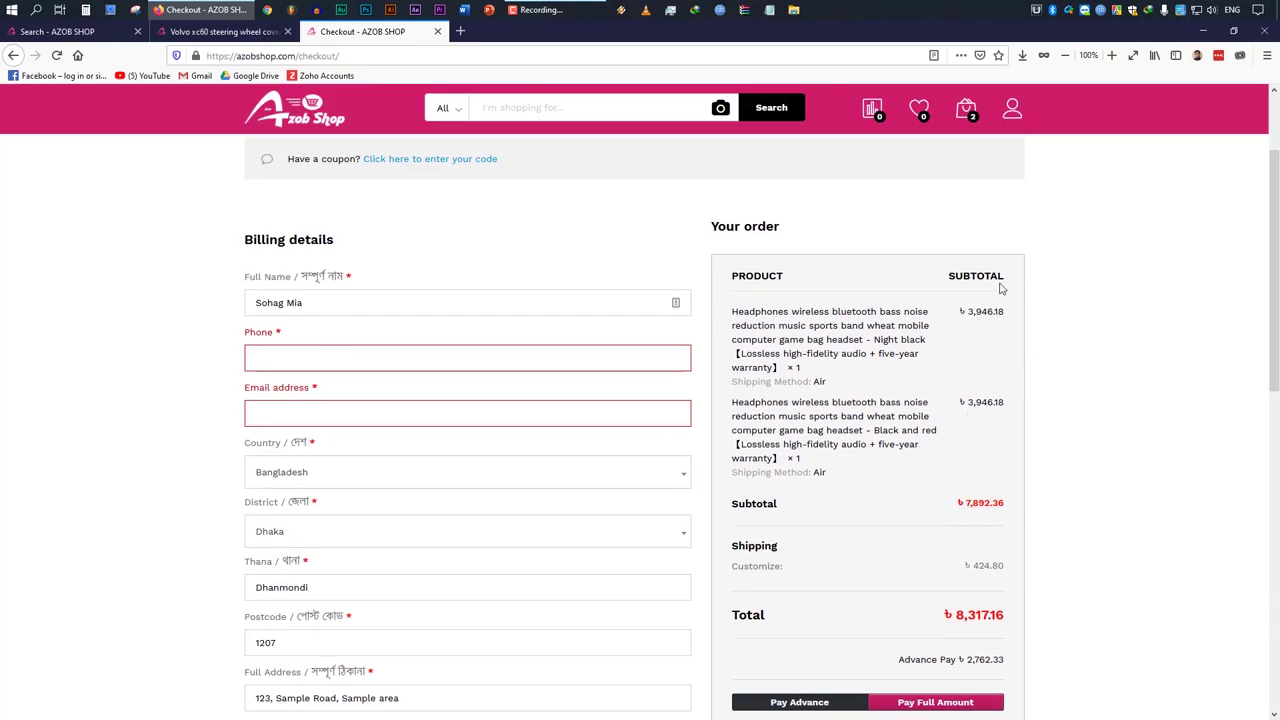
pyautogui.scroll(-3, 1060, 598)
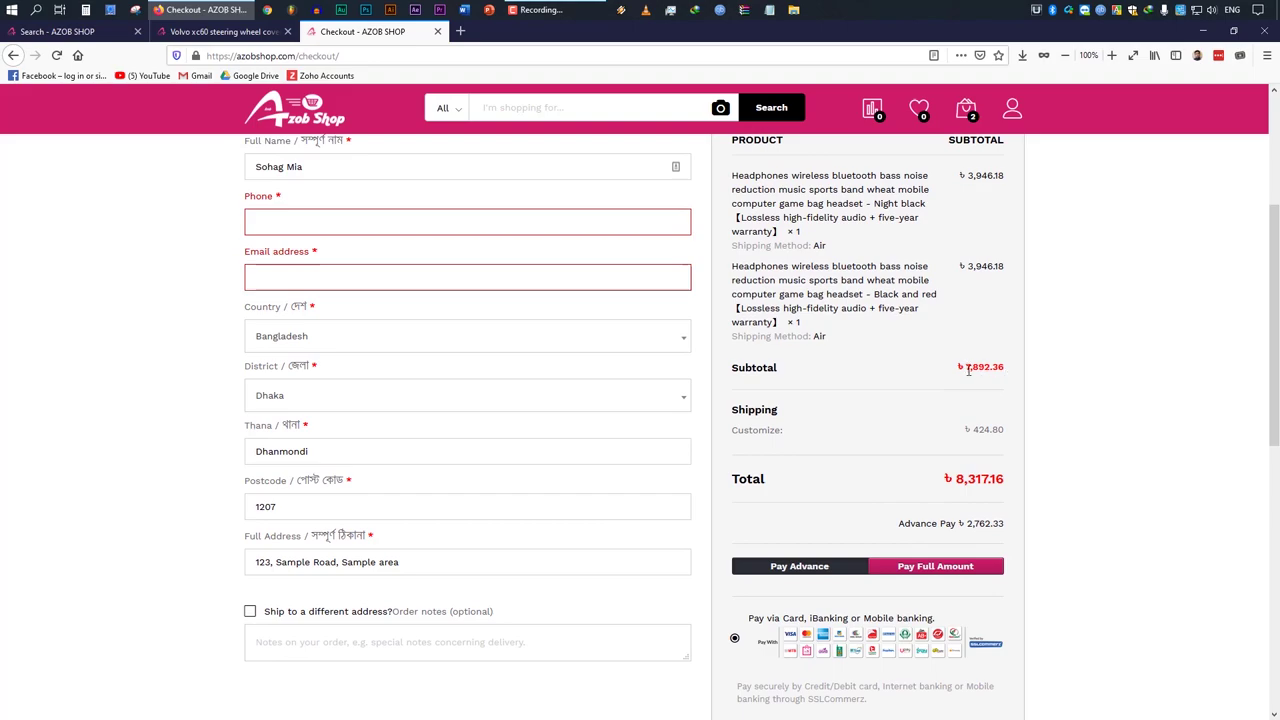
pyautogui.moveTo(966, 369); pyautogui.dragTo(990, 368)
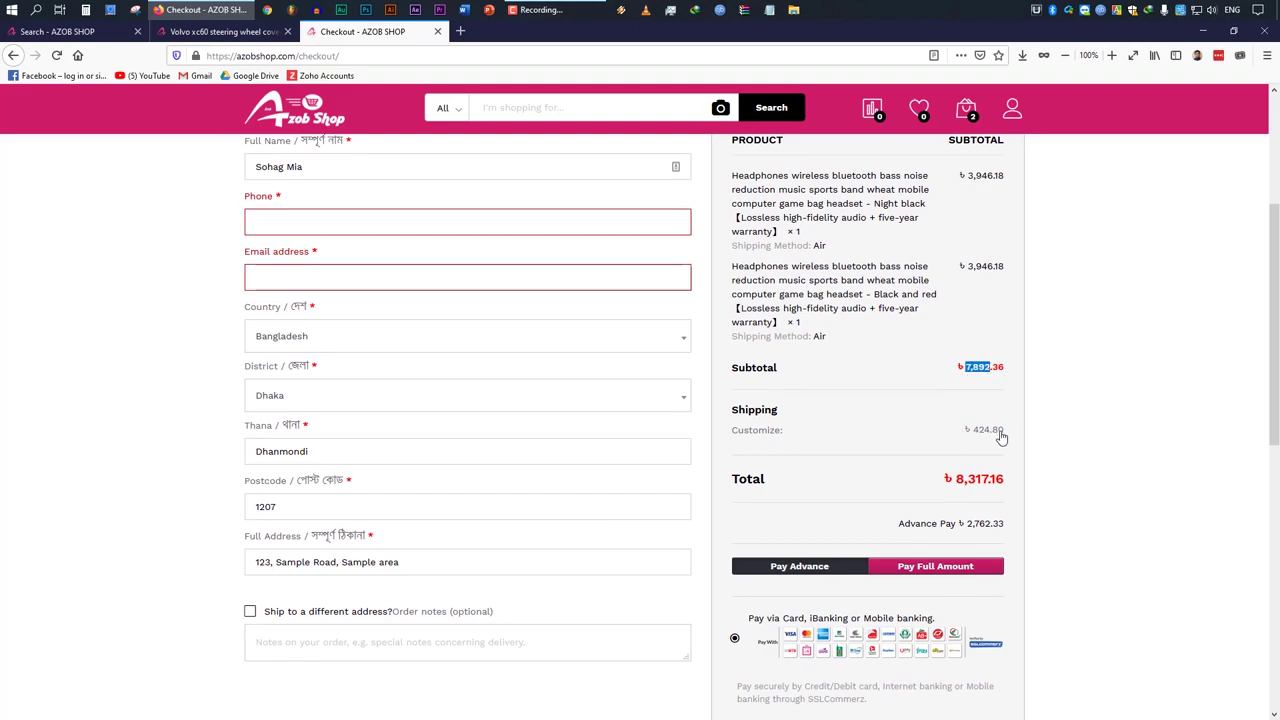
pyautogui.click(963, 483)
pyautogui.moveTo(963, 483); pyautogui.dragTo(996, 481)
pyautogui.click(1077, 496)
pyautogui.scroll(-1, 1033, 504)
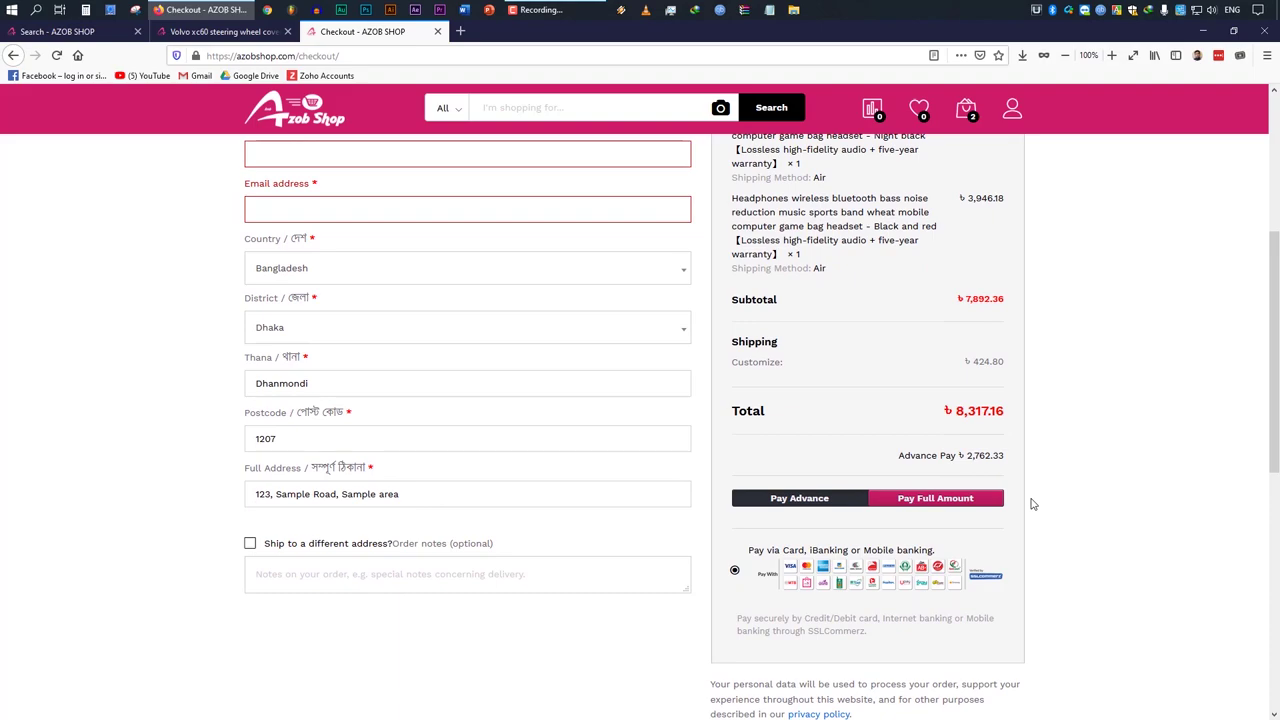
pyautogui.scroll(-1, 1034, 500)
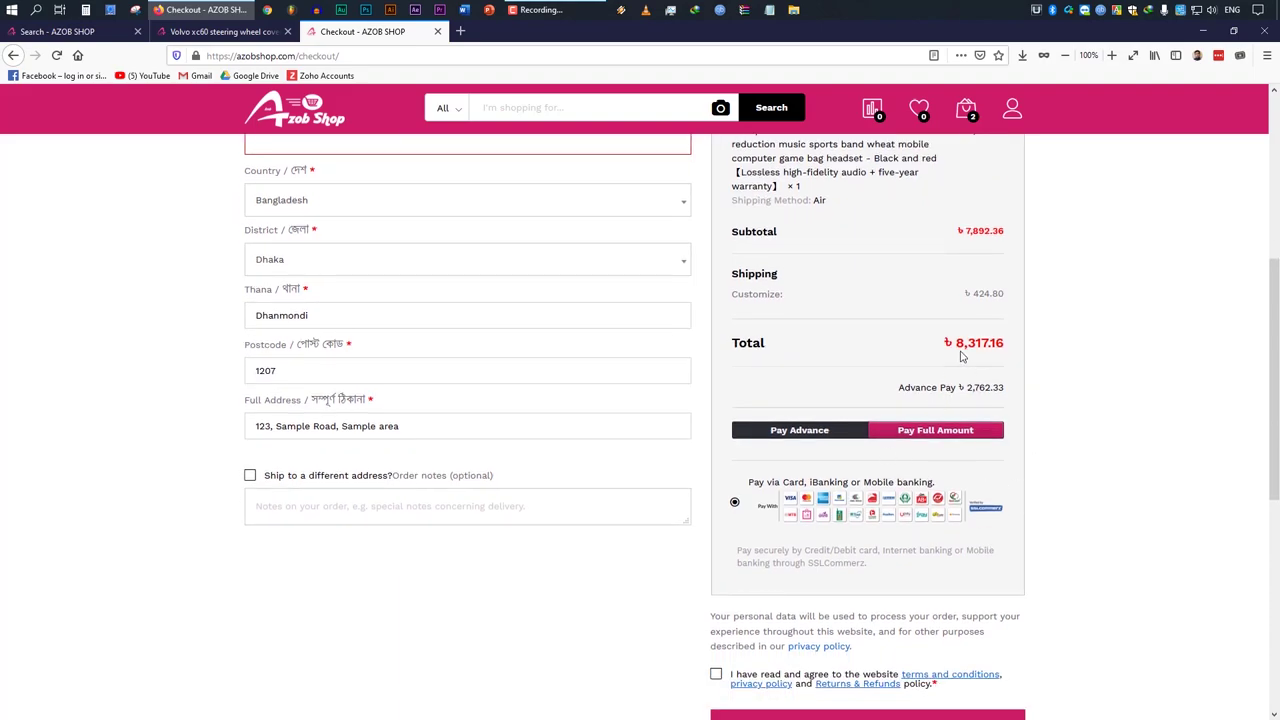
pyautogui.moveTo(955, 343)
pyautogui.mouseDown()
pyautogui.moveTo(1005, 343)
pyautogui.moveTo(945, 352)
pyautogui.mouseUp()
pyautogui.click(1010, 348)
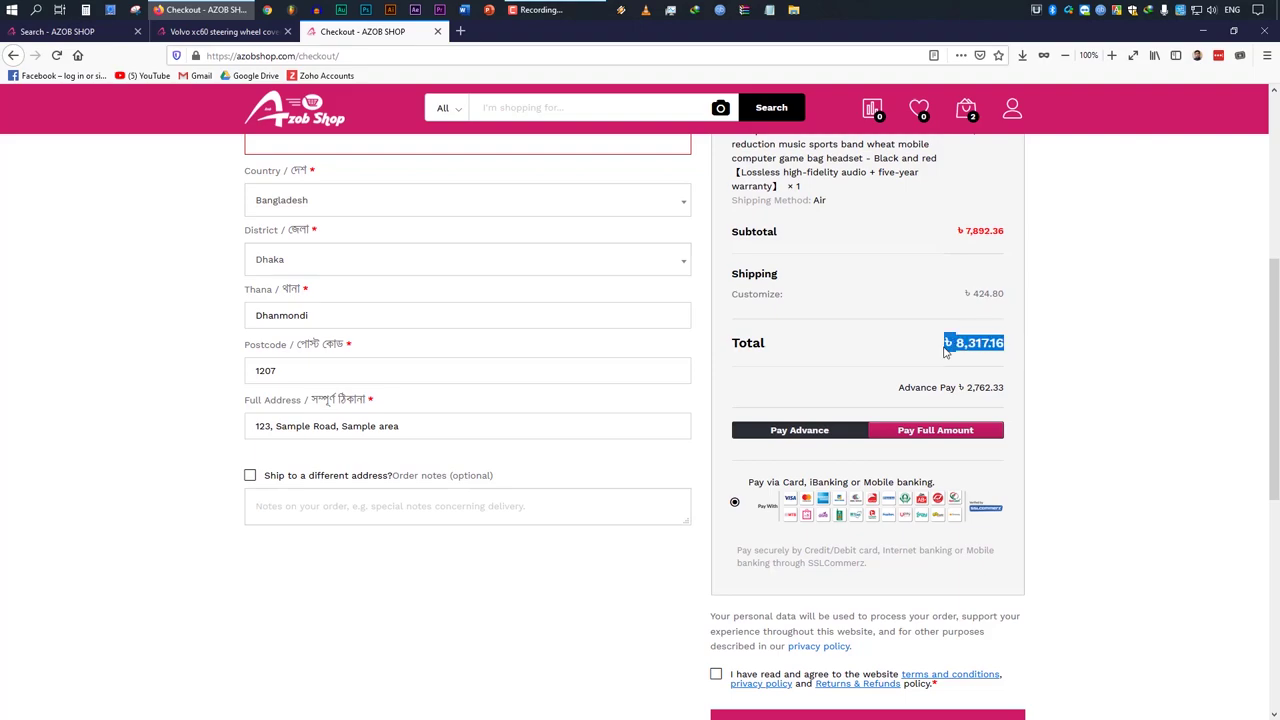
pyautogui.click(945, 351)
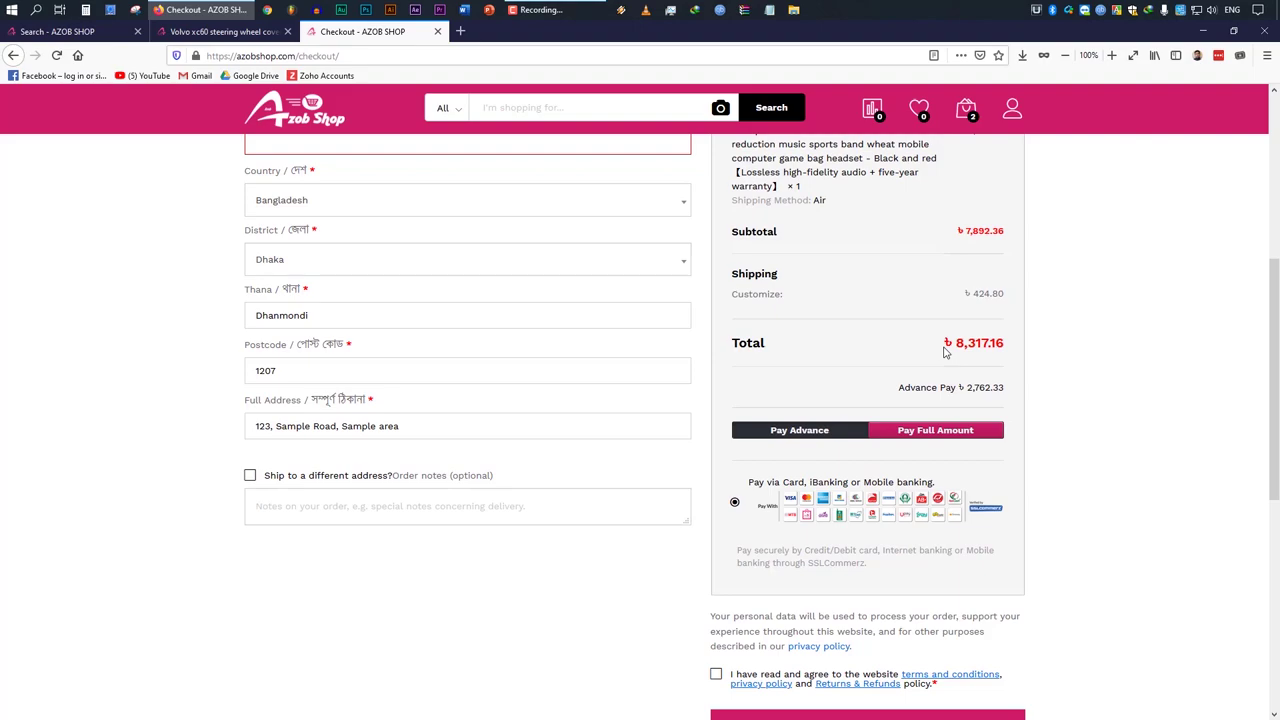
# Check the advance payment amount and switch the order to Pay Advance.
pyautogui.moveTo(959, 390); pyautogui.dragTo(1012, 392)
pyautogui.click(1012, 391)
pyautogui.click(823, 438)
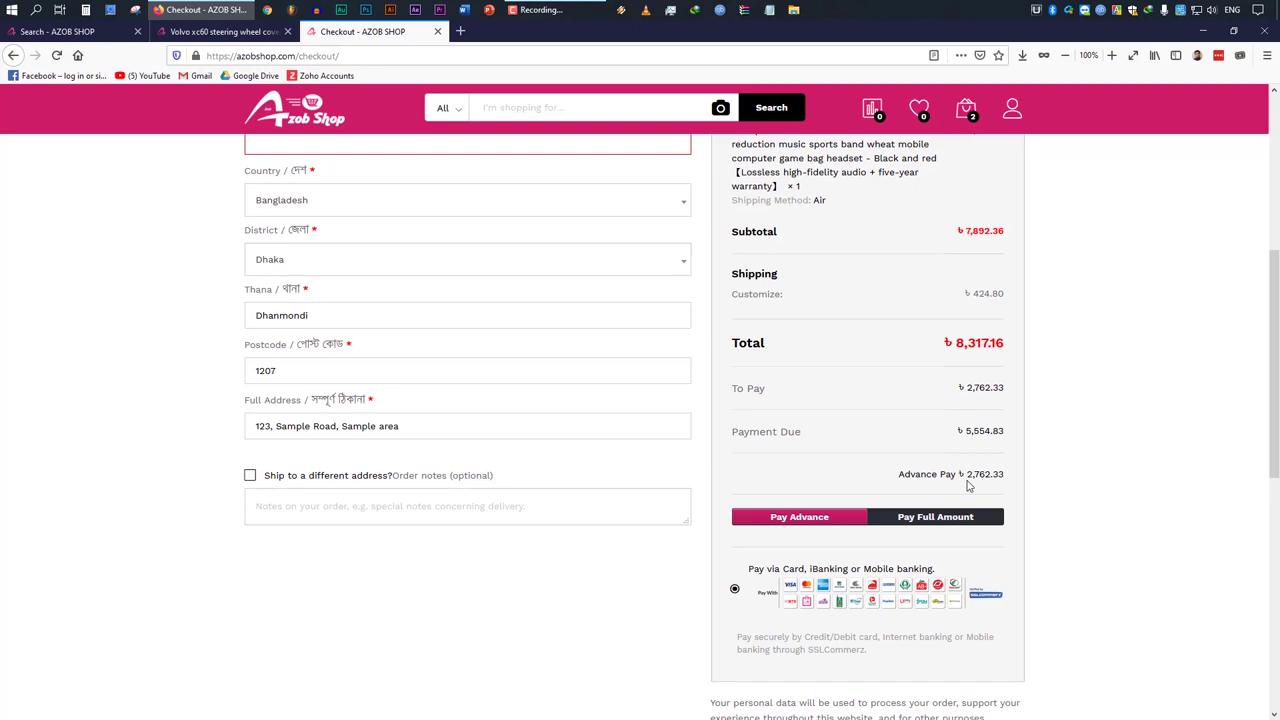
# Compare the advance payment amount with the subtotal and the shipping charge in the order summary.
pyautogui.moveTo(967, 481); pyautogui.dragTo(990, 481)
pyautogui.click(990, 481)
pyautogui.moveTo(955, 234); pyautogui.dragTo(1011, 238)
pyautogui.click(1011, 238)
pyautogui.moveTo(968, 296); pyautogui.dragTo(1123, 329)
pyautogui.click(1098, 451)
# Recheck the advance payment amount and switch the order back to Pay Full Amount.
pyautogui.scroll(-1, 1042, 492)
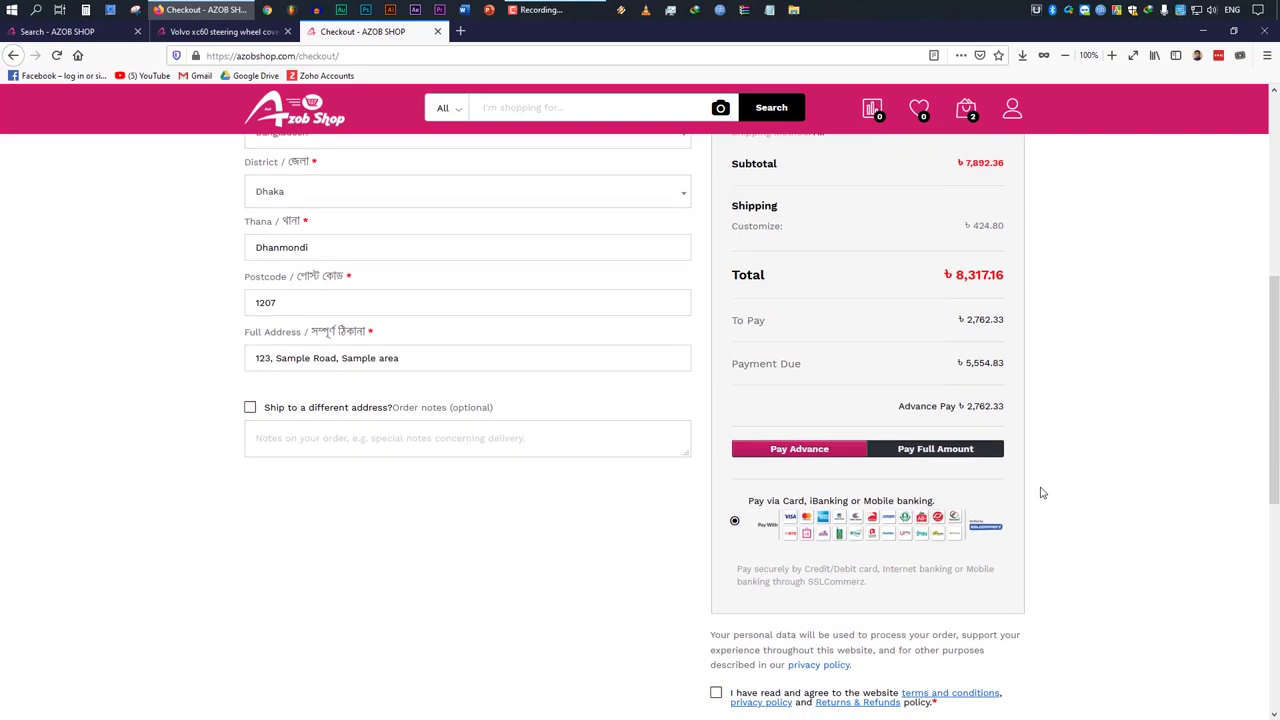
pyautogui.moveTo(965, 408); pyautogui.dragTo(1012, 408)
pyautogui.click(1012, 408)
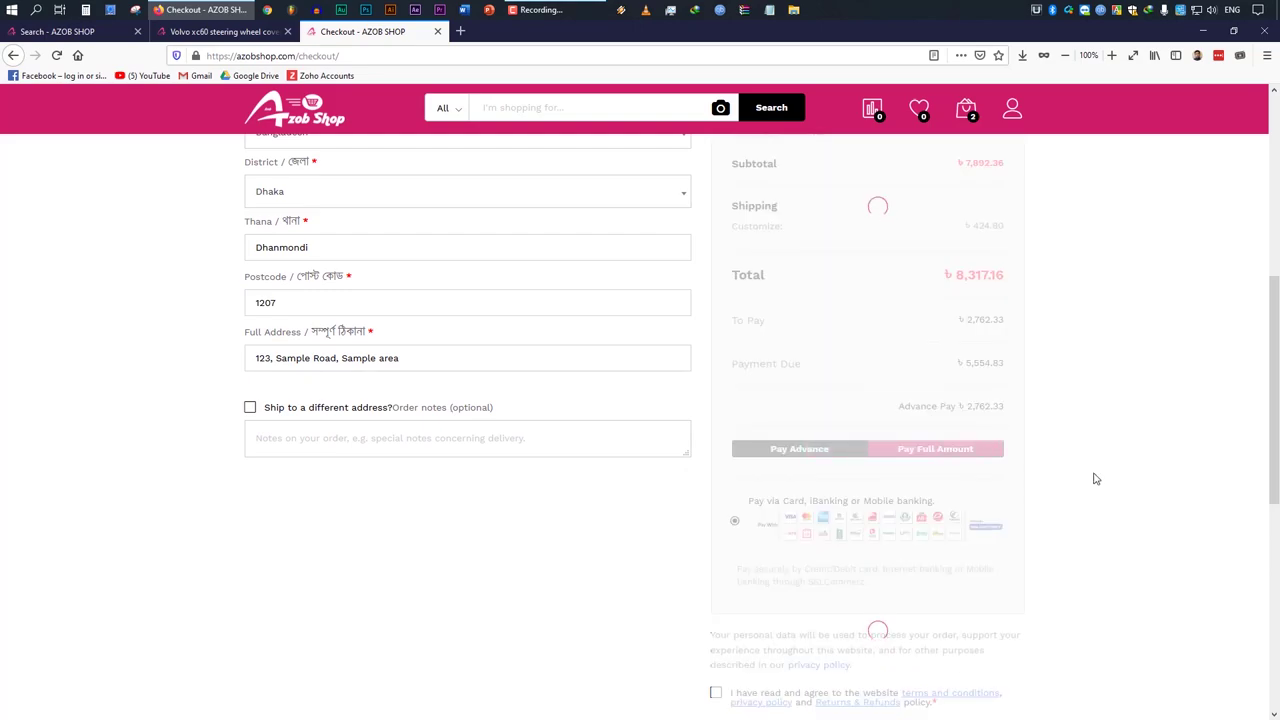
# Examine the payment options, the billing details fields and the ship-to-a-different-address option on the checkout page.
pyautogui.scroll(-1, 1037, 494)
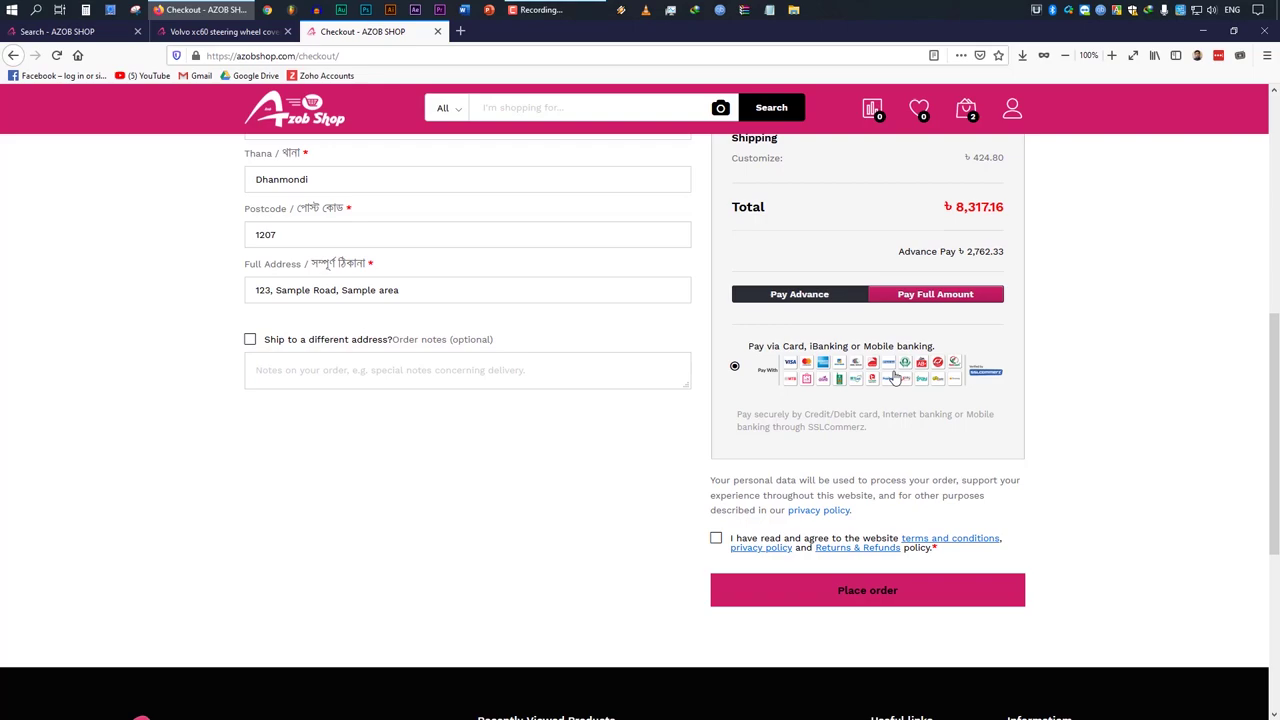
pyautogui.scroll(6, 895, 375)
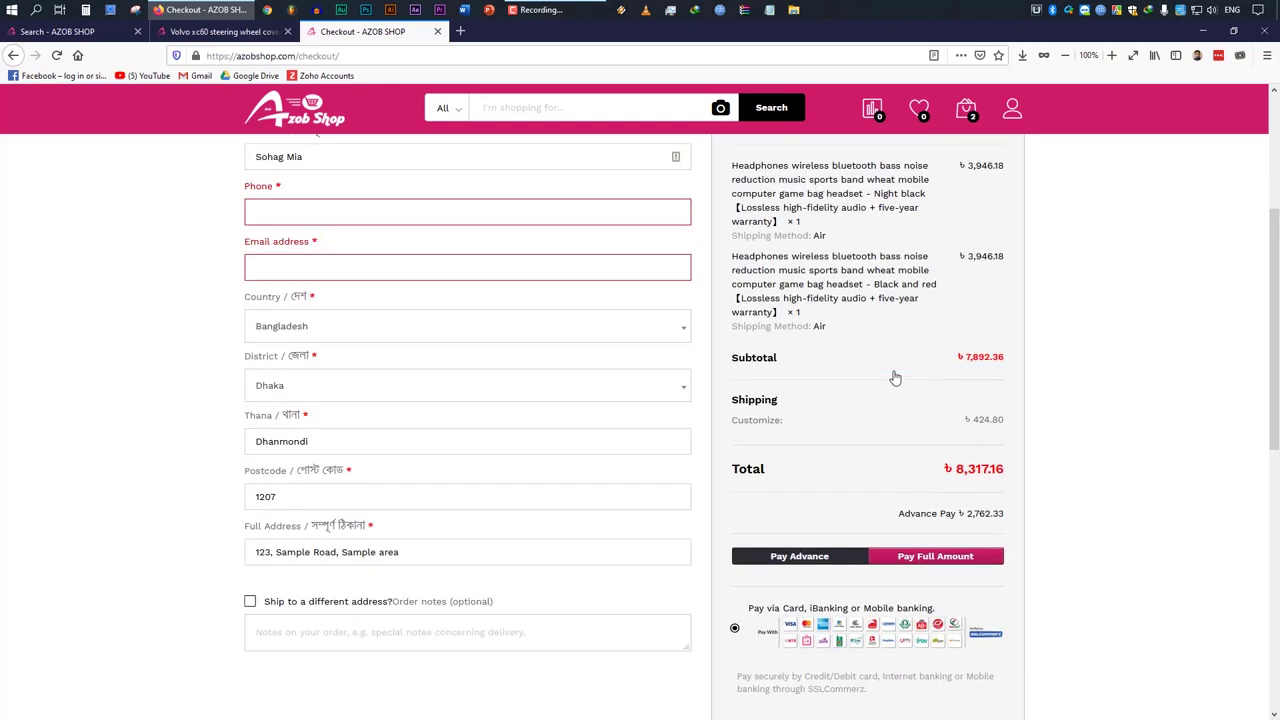
pyautogui.scroll(-2, 394, 369)
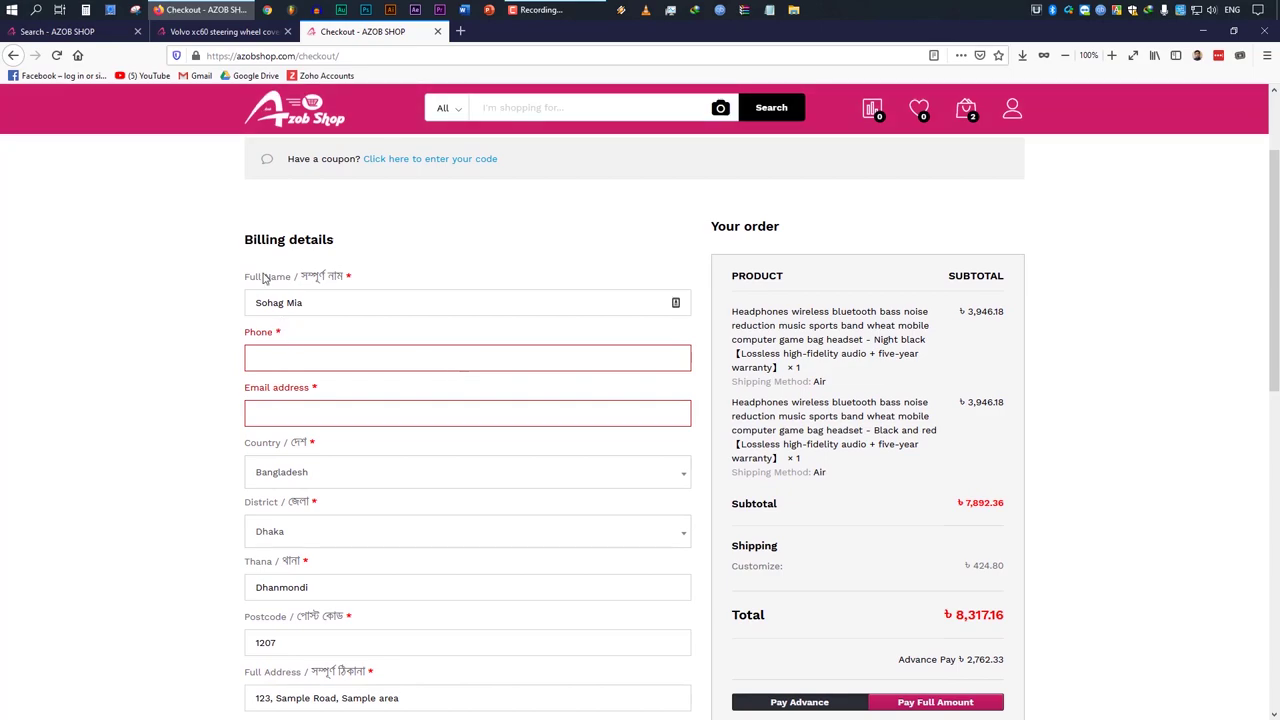
pyautogui.scroll(-3, 497, 351)
pyautogui.scroll(1, 237, 408)
pyautogui.scroll(1, 237, 408)
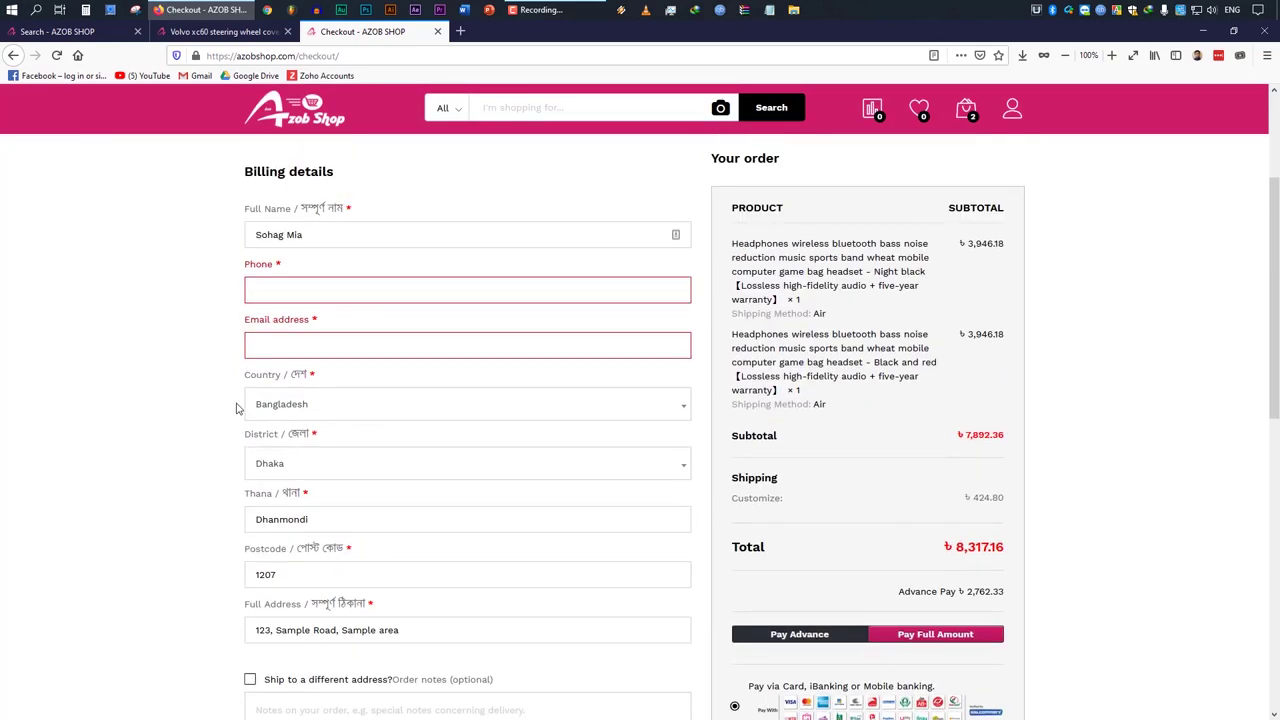
pyautogui.scroll(-2, 206, 449)
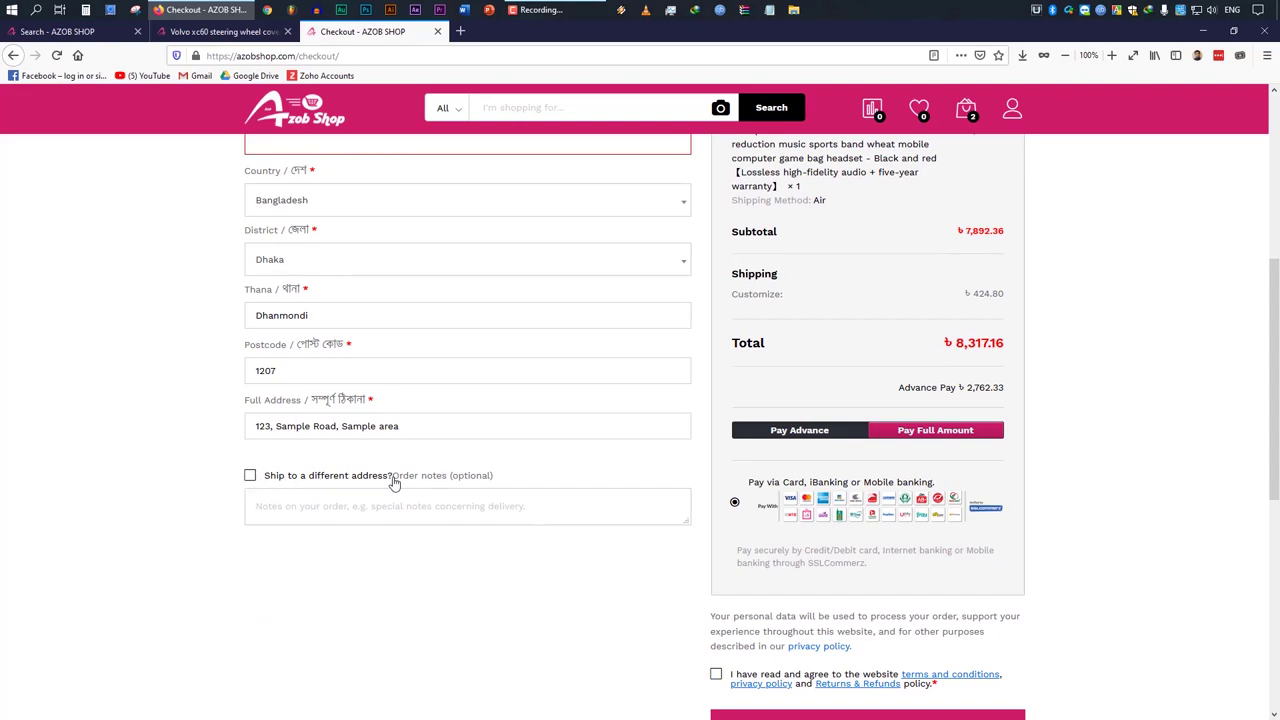
pyautogui.scroll(2, 369, 483)
pyautogui.scroll(2, 386, 423)
pyautogui.scroll(-4, 443, 563)
pyautogui.scroll(3, 252, 480)
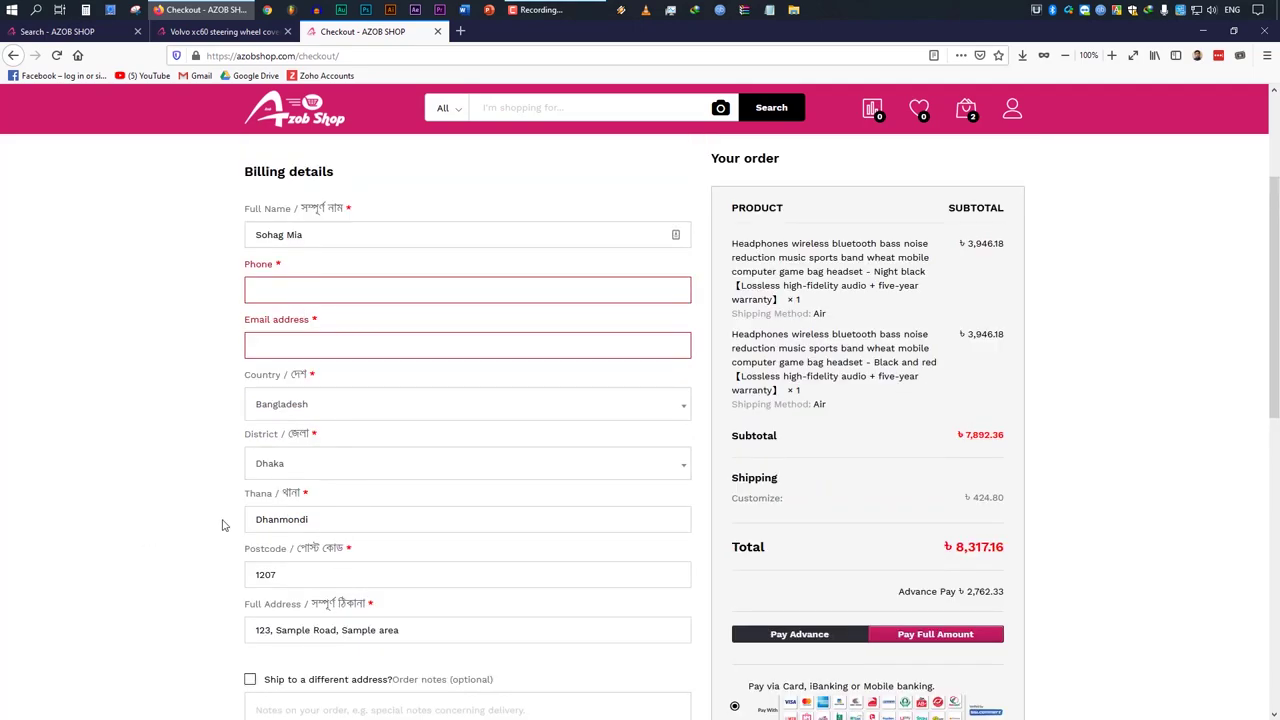
# Agree to the website's terms and conditions, privacy policy and returns policy, and place the order with full payment.
pyautogui.scroll(-6, 305, 480)
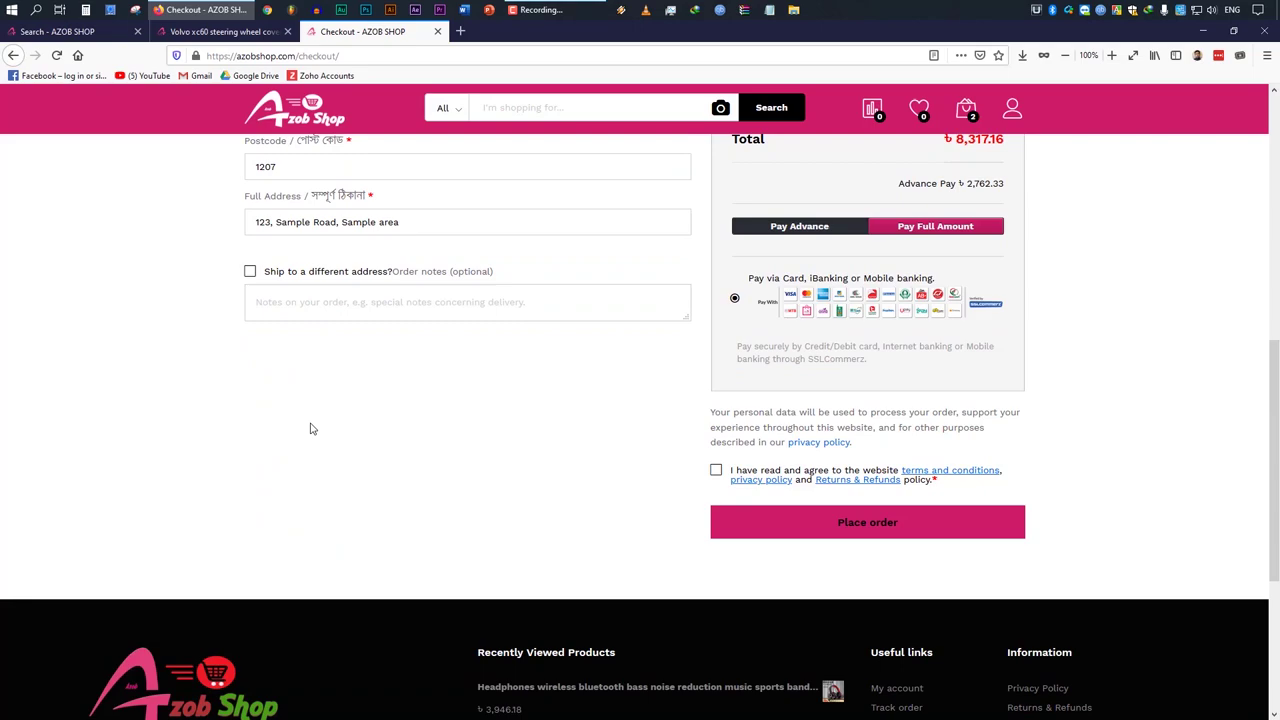
pyautogui.moveTo(421, 222); pyautogui.dragTo(250, 225)
pyautogui.click(188, 252)
pyautogui.click(717, 473)
pyautogui.click(893, 520)
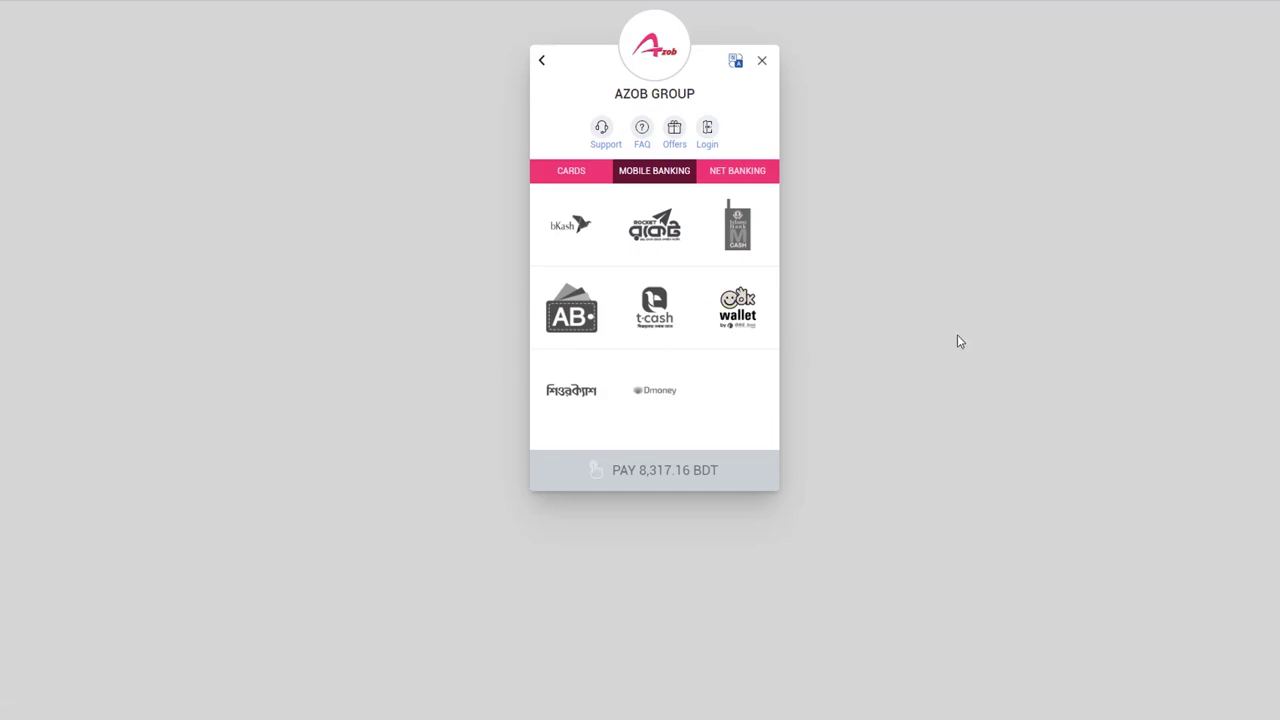
# Look through the card and net banking payment methods on the payment gateway.
pyautogui.click(571, 184)
pyautogui.click(614, 243)
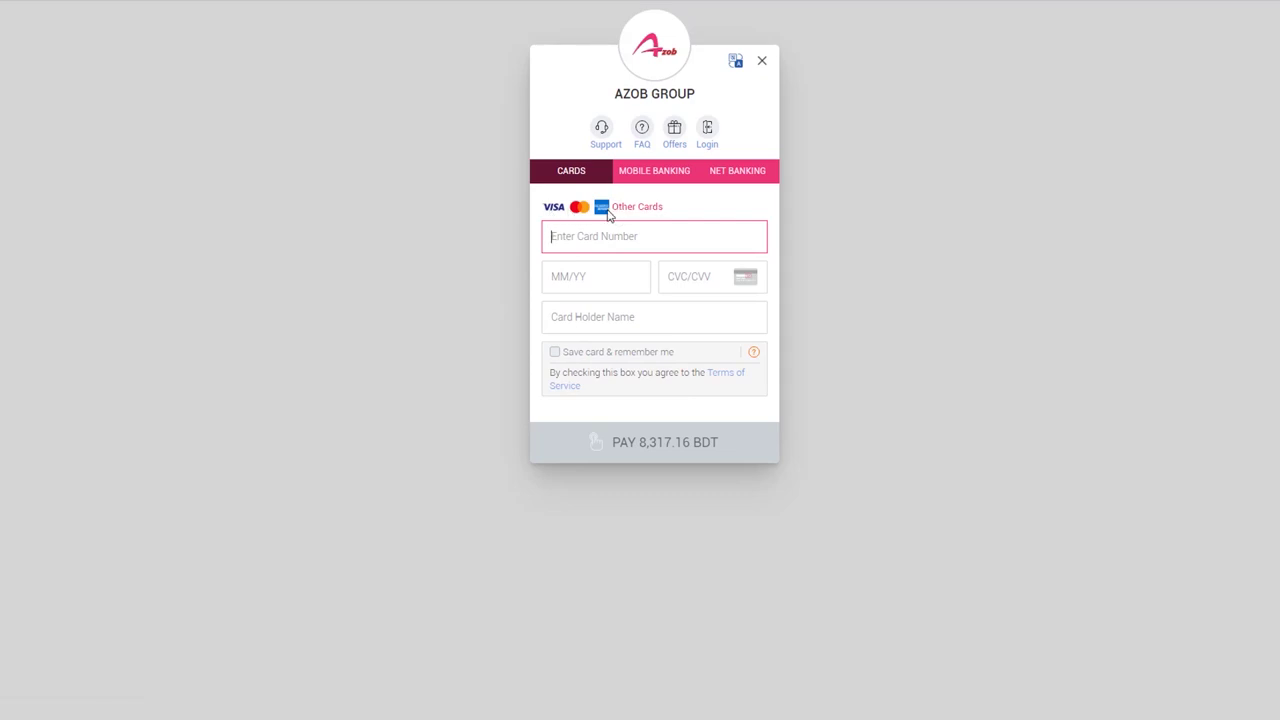
pyautogui.click(742, 178)
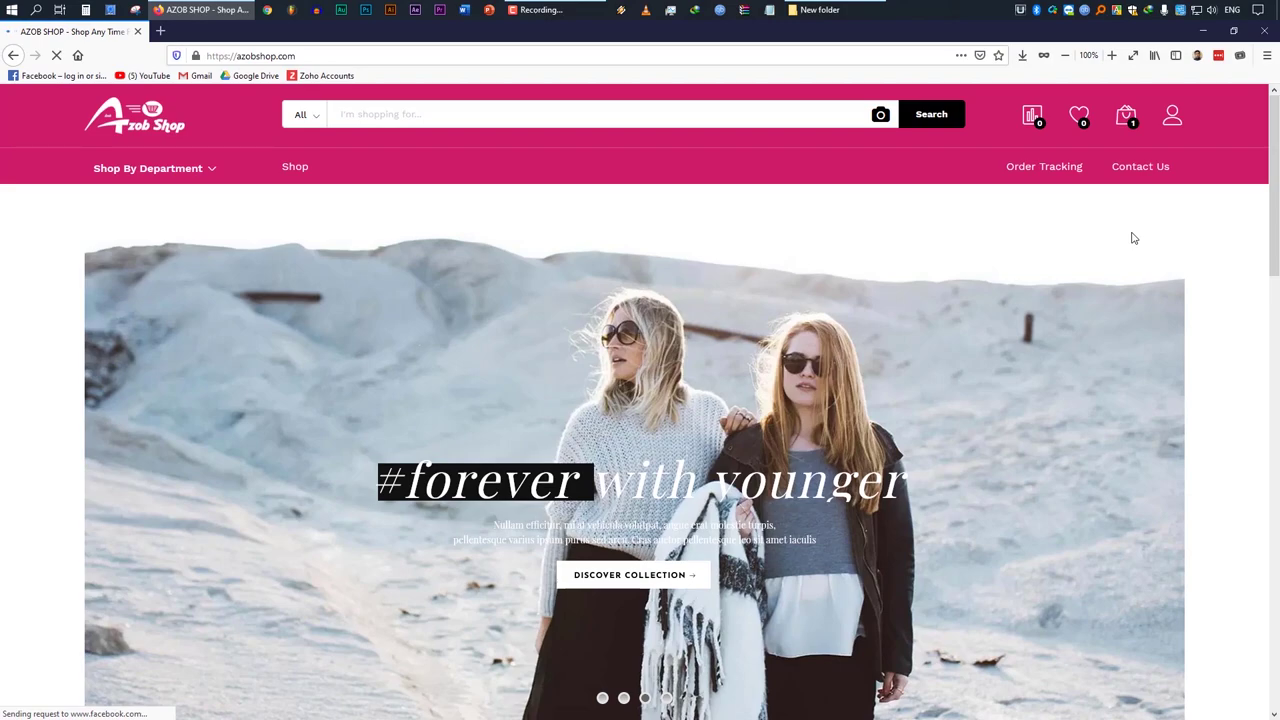
# Open the Affiliate Program page from the shop's footer links and review its login and new affiliate registration options.
pyautogui.scroll(-15, 803, 521)
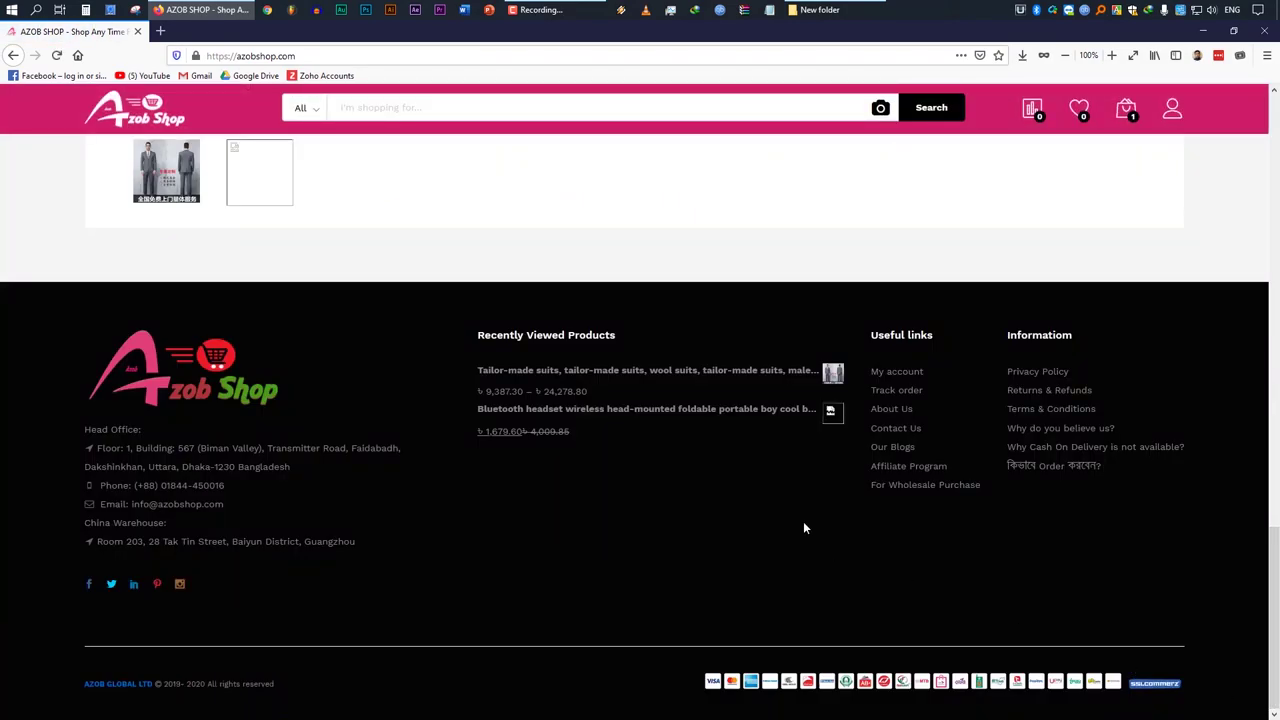
pyautogui.click(924, 473)
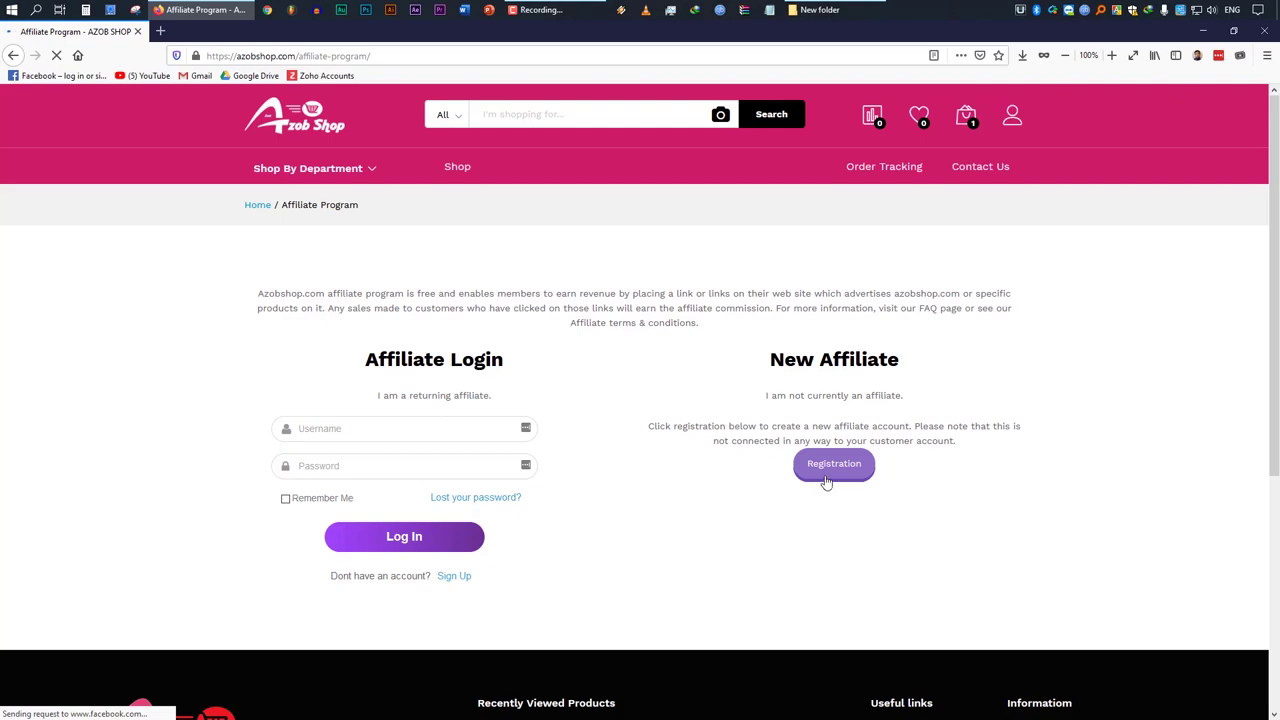
pyautogui.click(866, 480)
pyautogui.scroll(-2, 930, 491)
pyautogui.scroll(3, 880, 486)
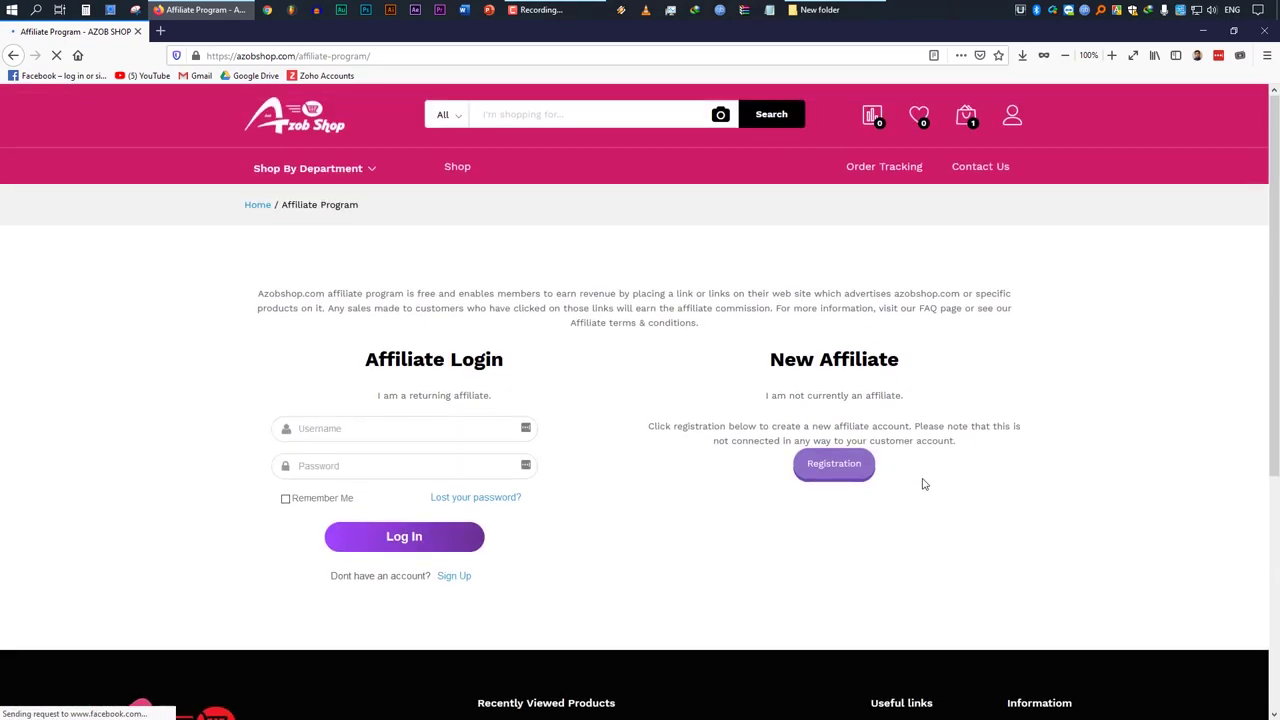